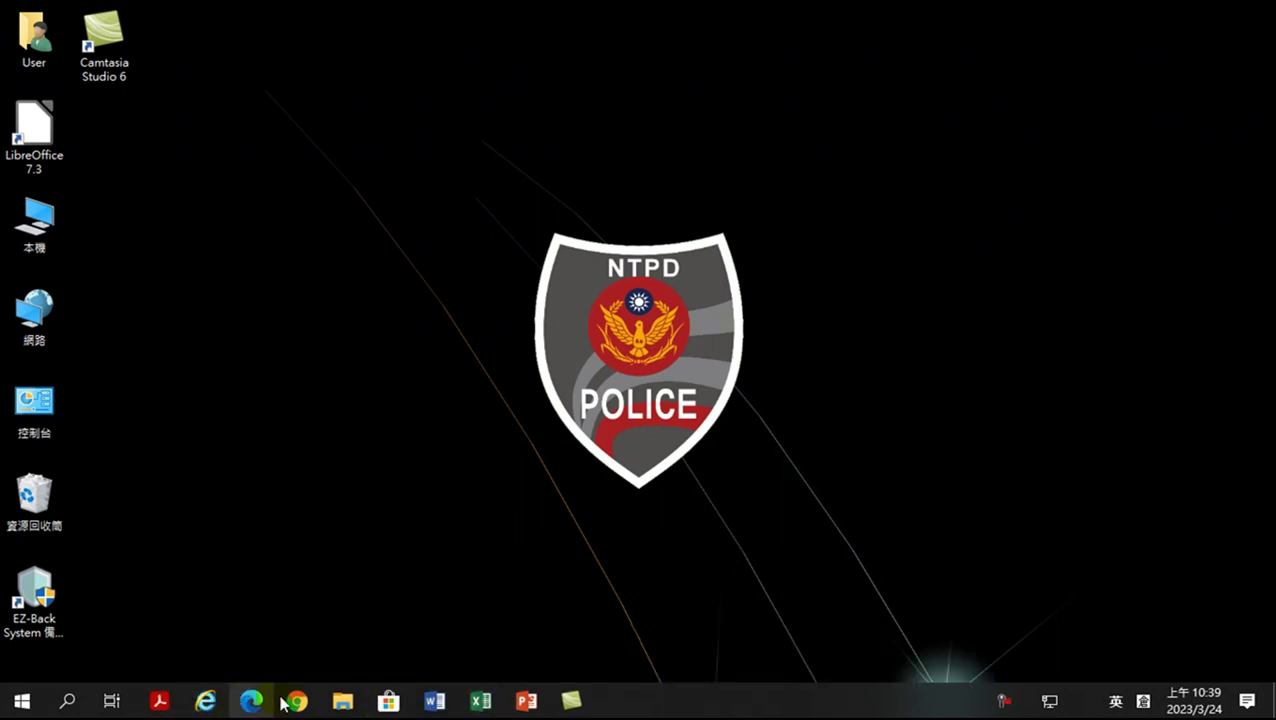
Open the workbook 銷貨與退貨202303024_.xlsx from the D: drive
mouse_move(343, 700)
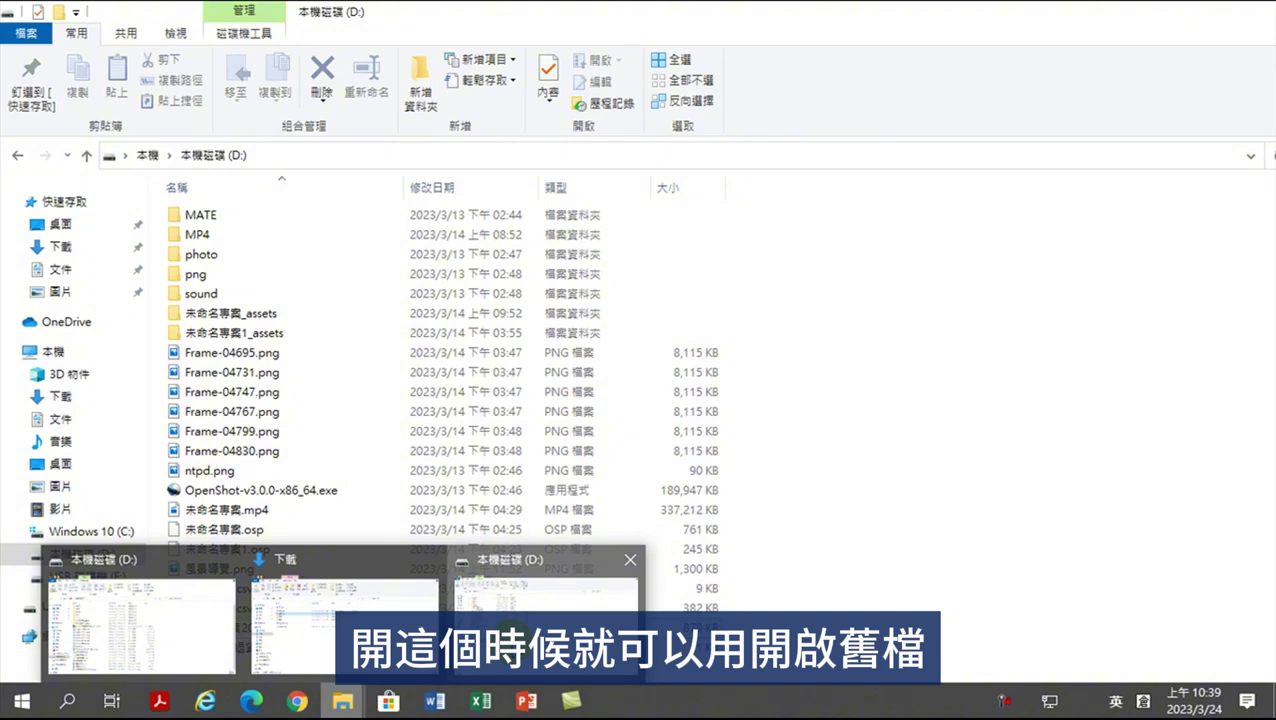
click(140, 615)
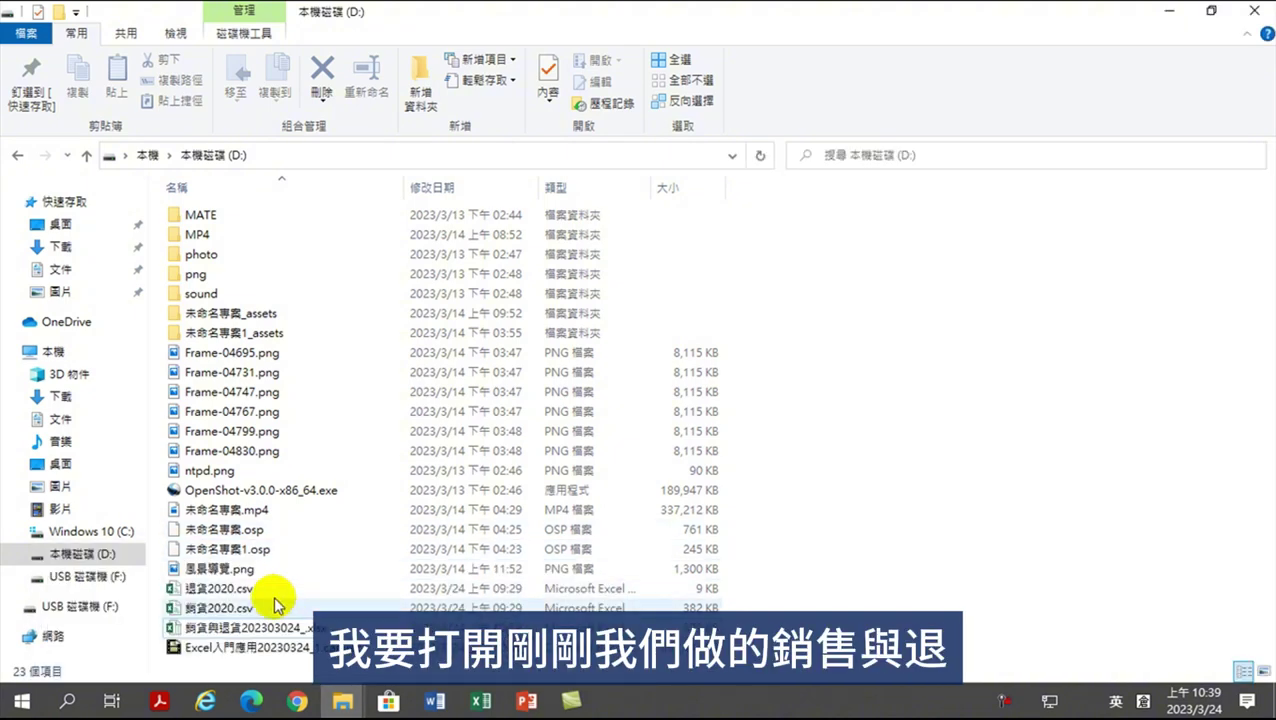
click(245, 628)
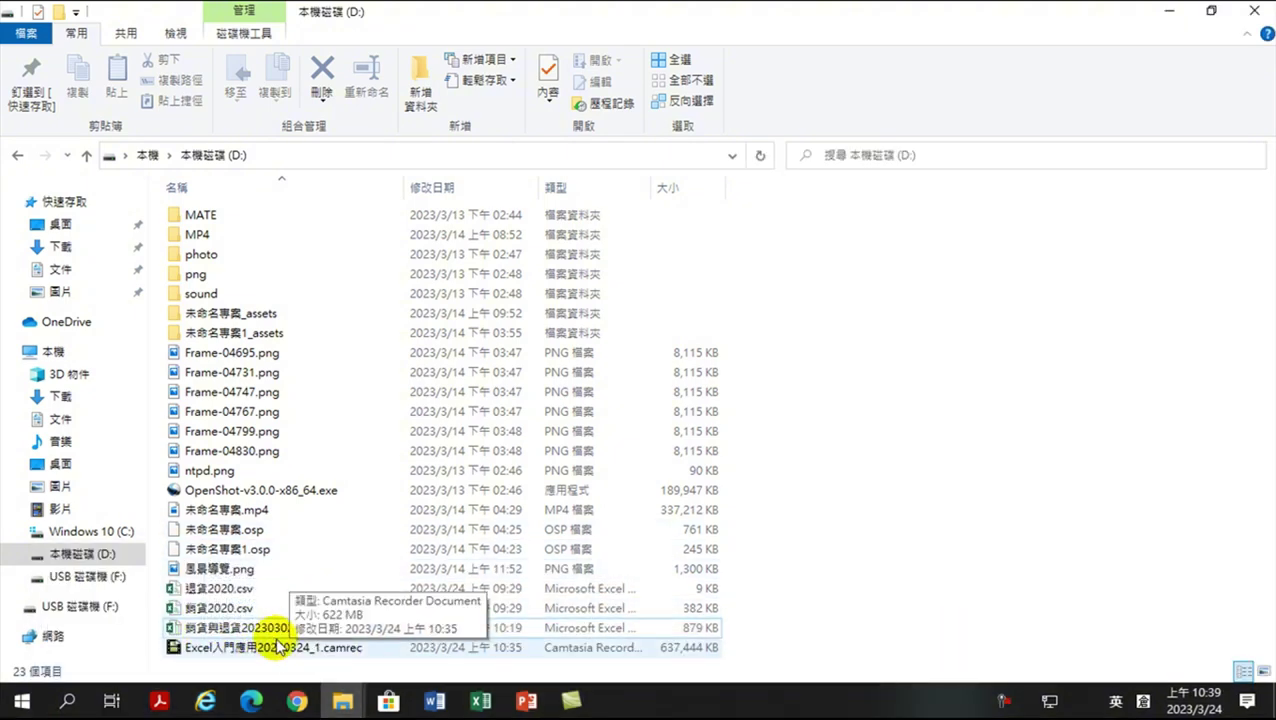
double_click(262, 628)
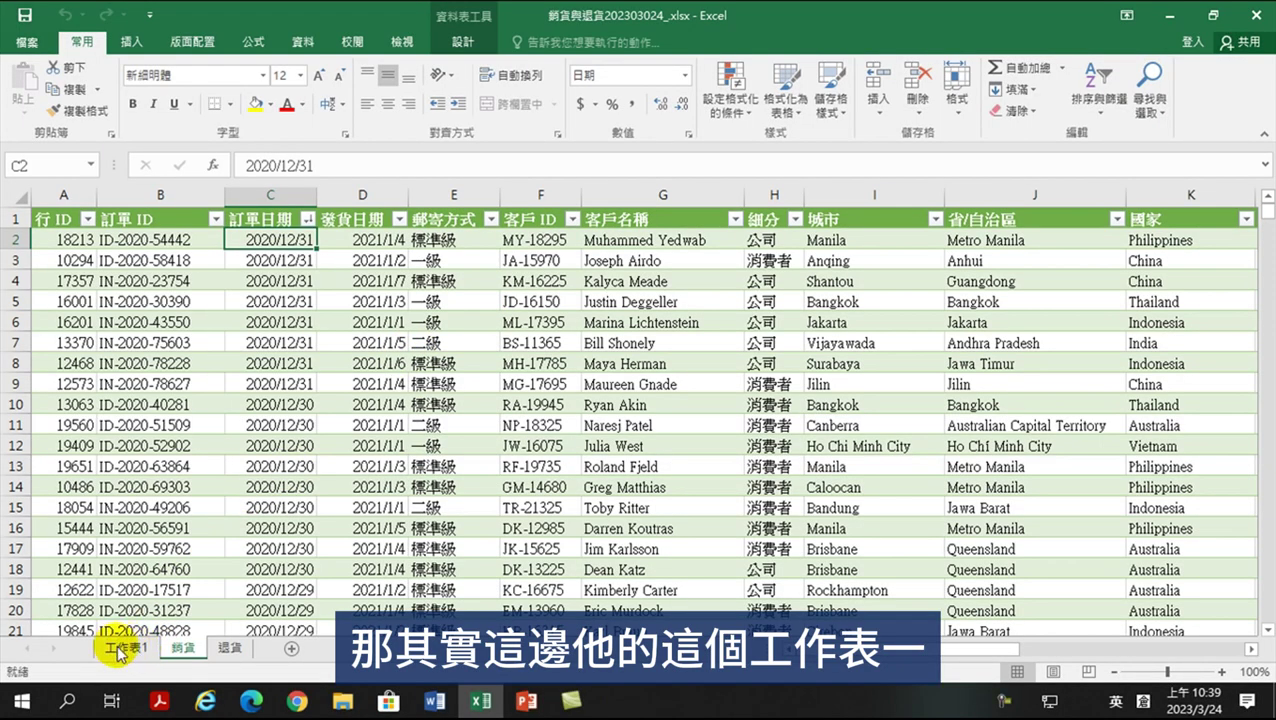
Delete the empty worksheet 工作表1 from the workbook
click(118, 650)
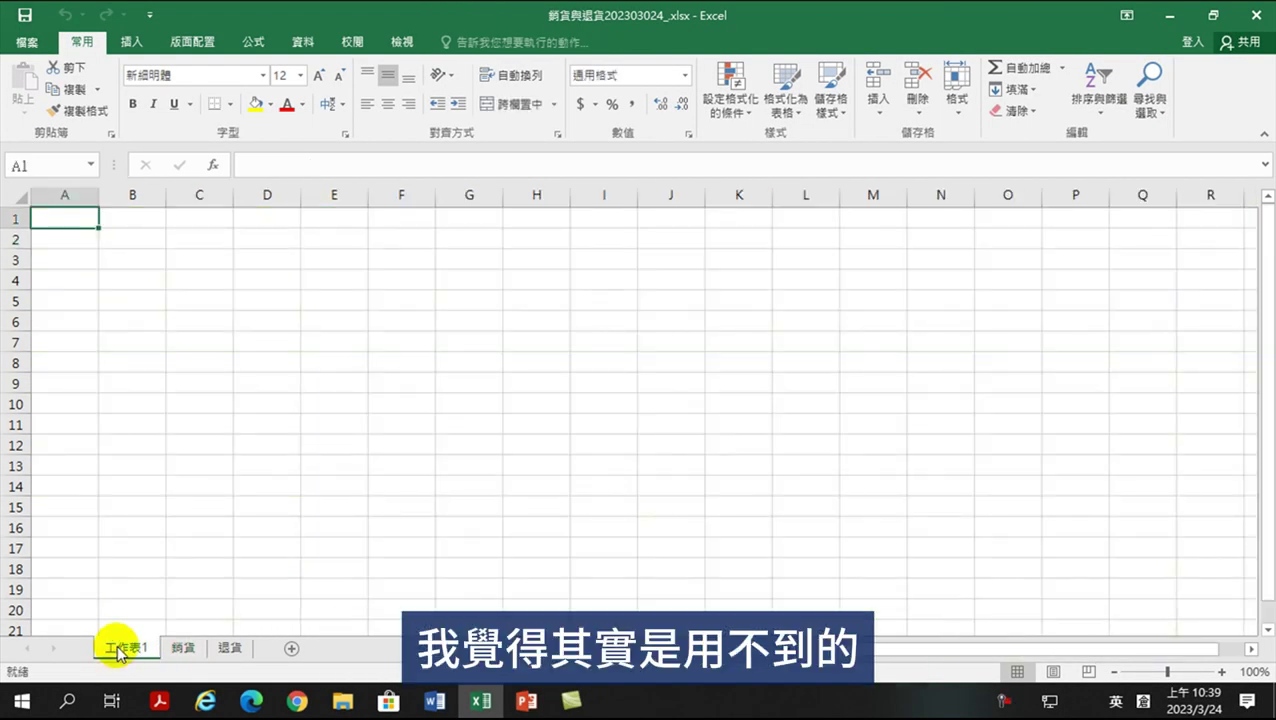
right_click(118, 652)
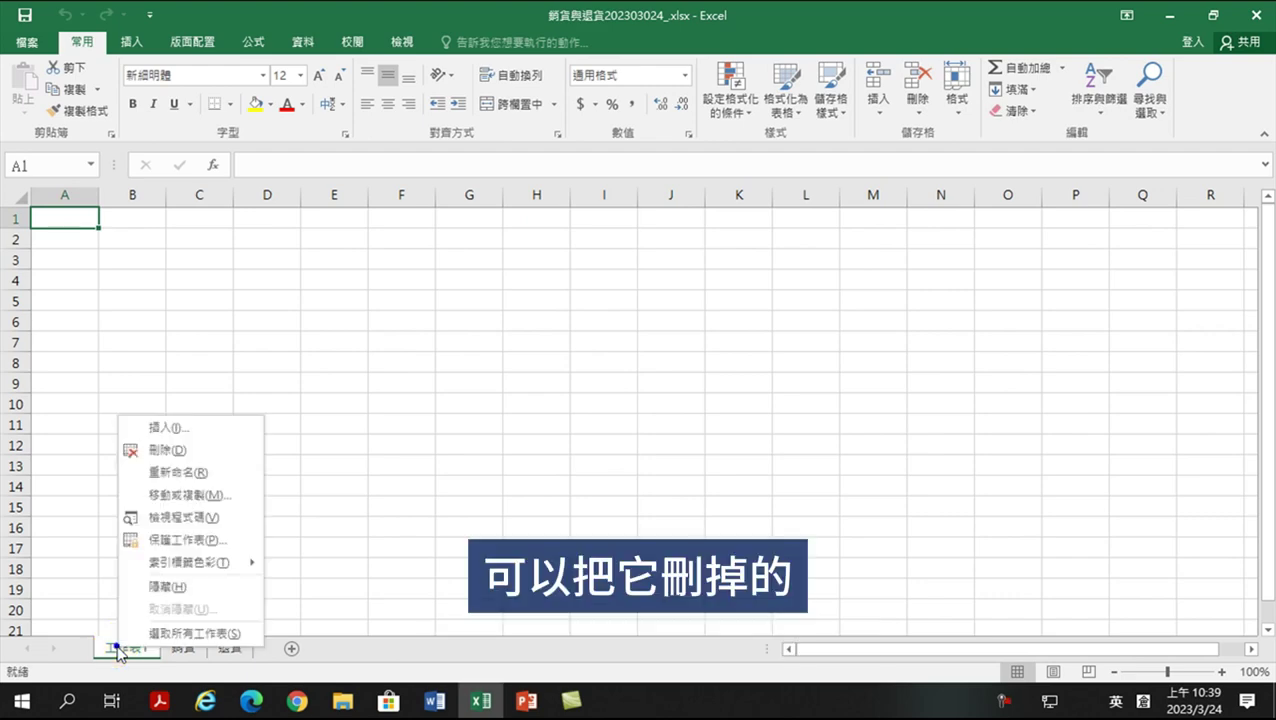
click(184, 455)
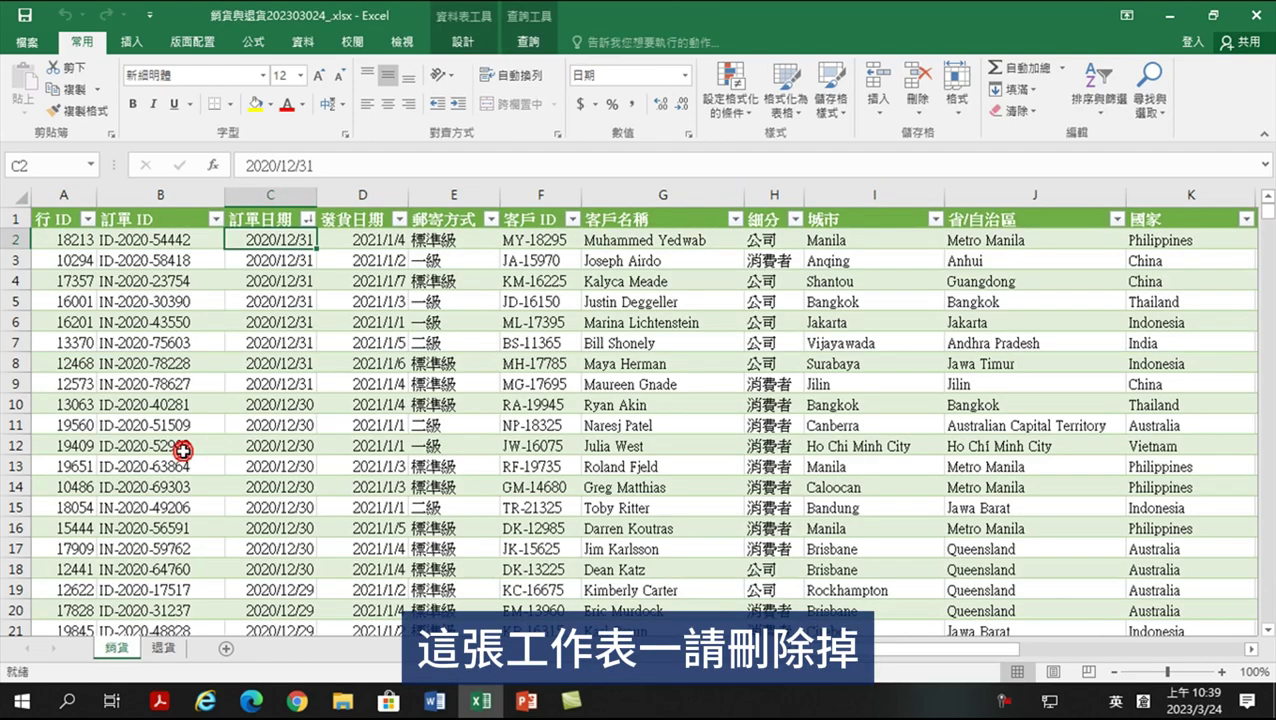
Select the named table range 銷售 and inspect its extent from the first to the last data row
click(228, 402)
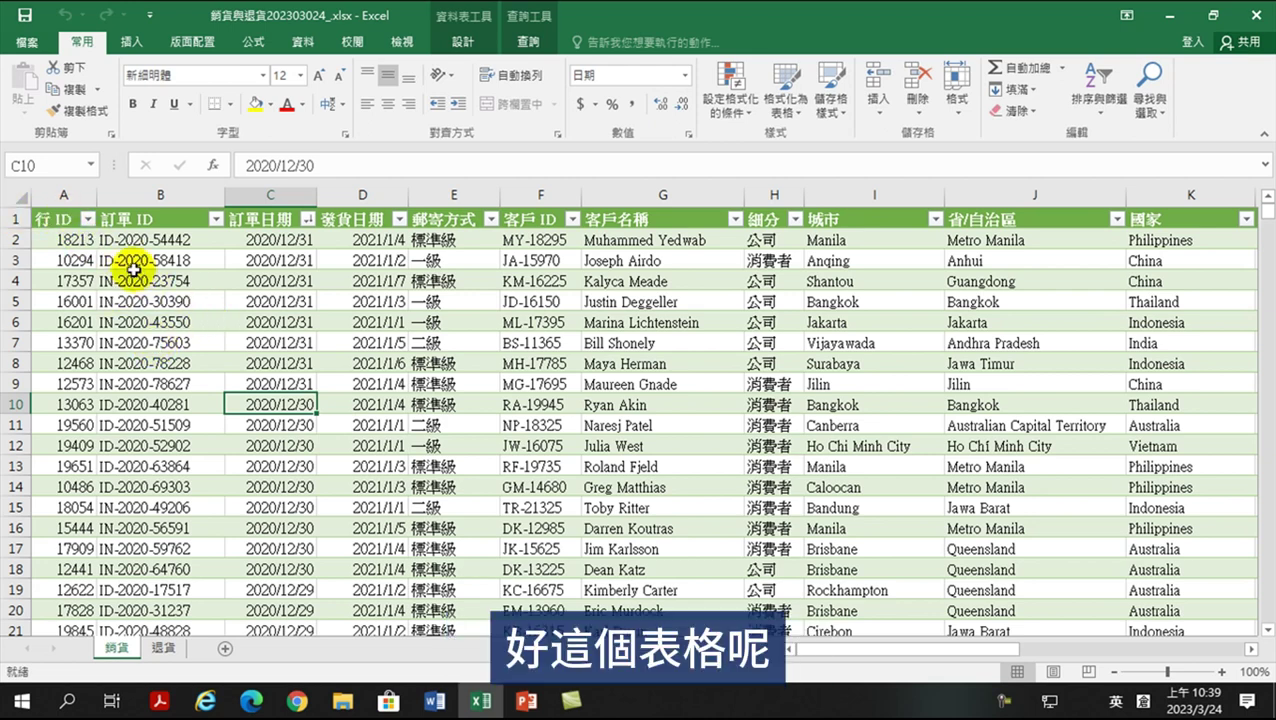
click(93, 166)
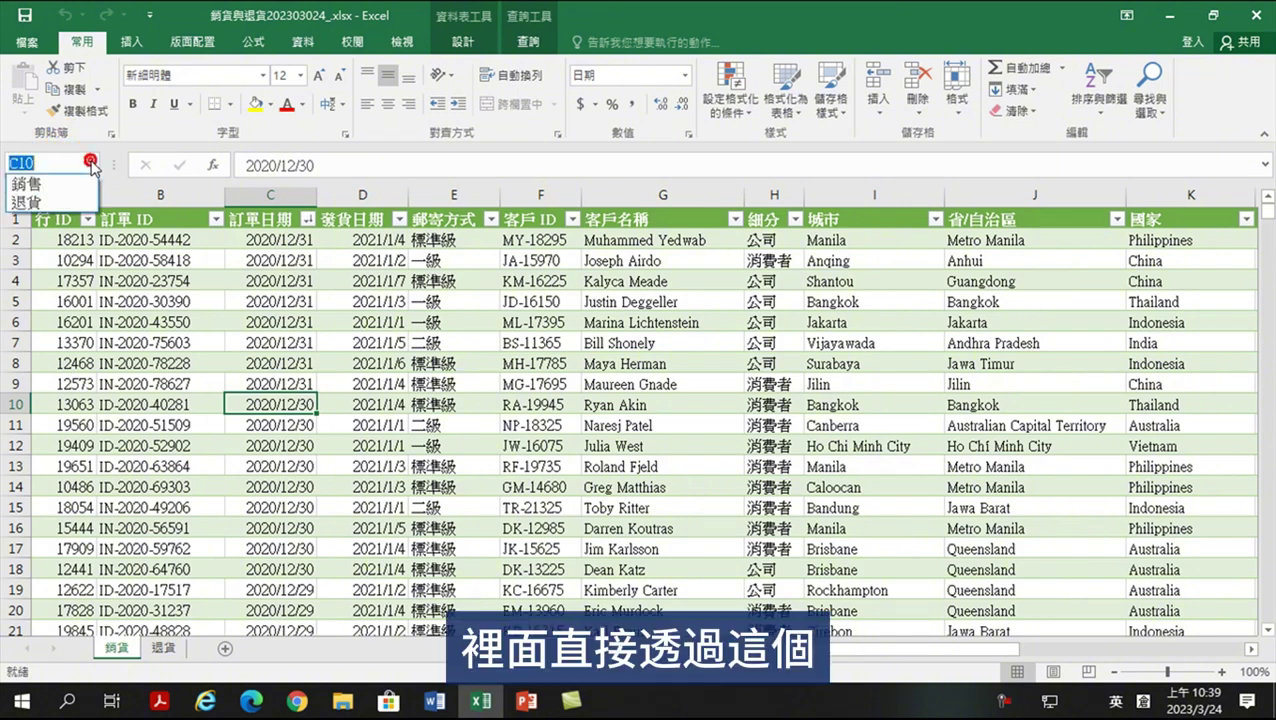
click(27, 184)
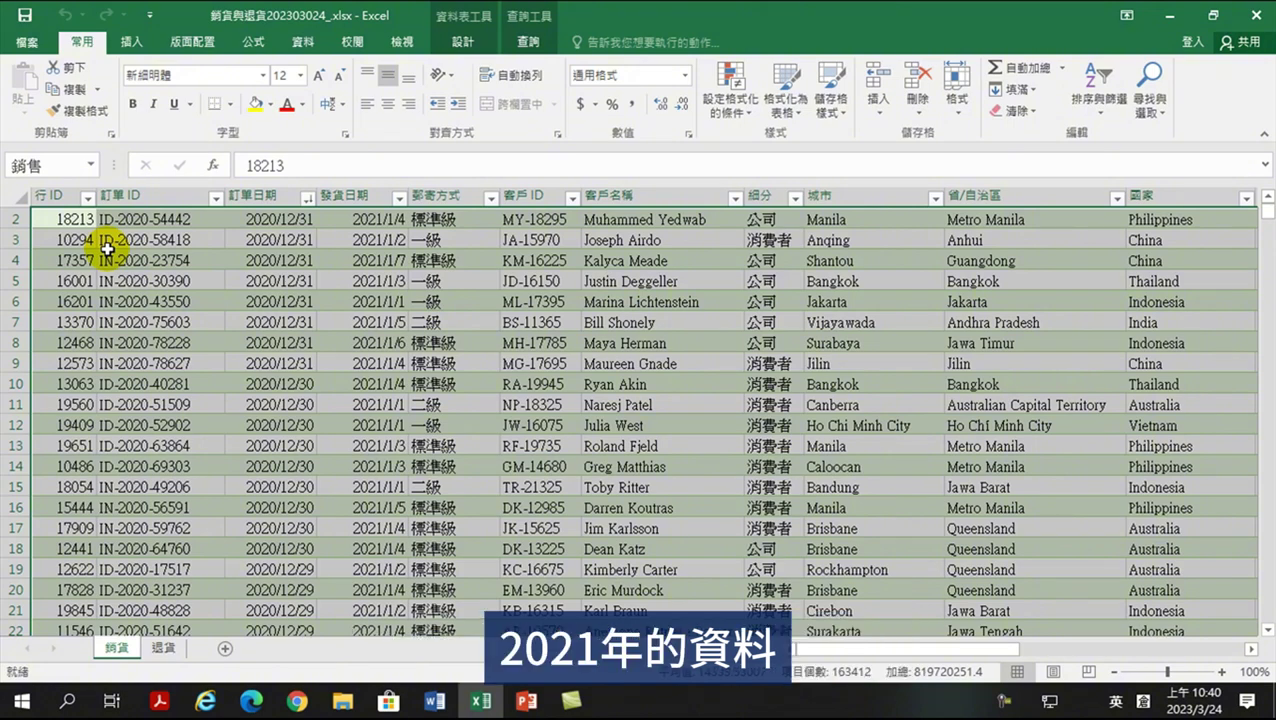
scroll(600, 310, down, 3)
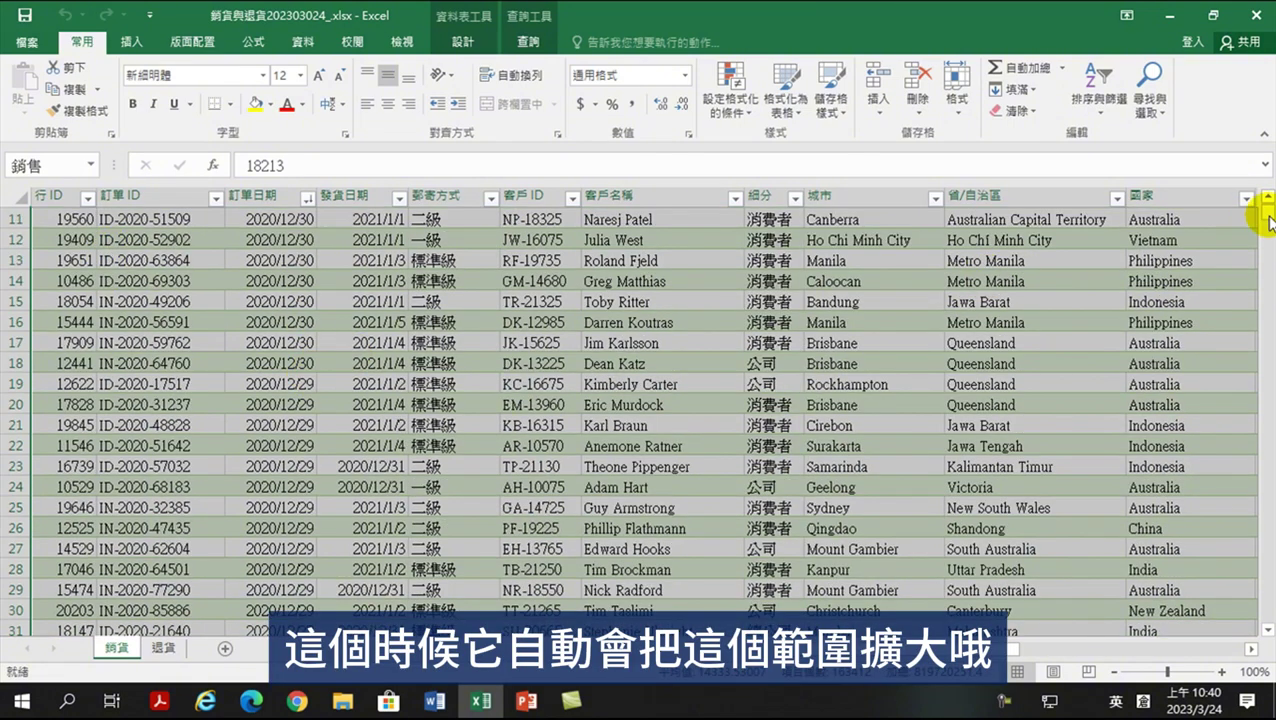
drag(1268, 222, 1262, 610)
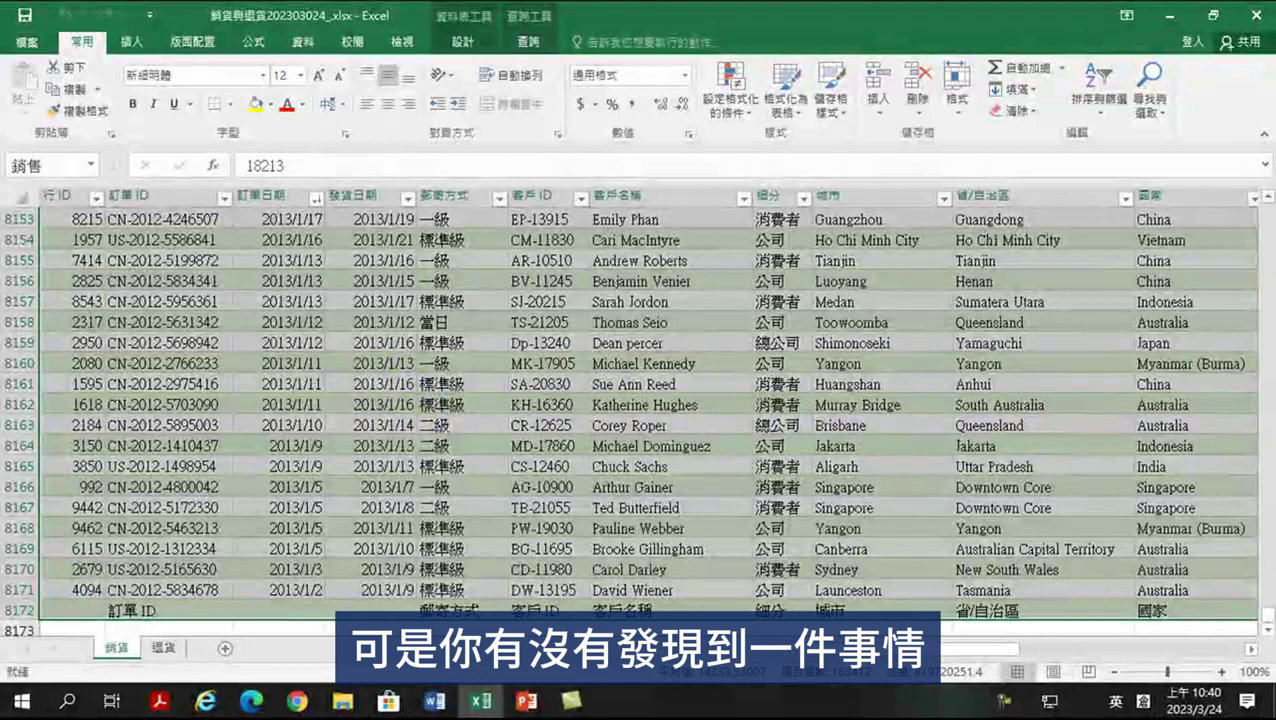
key(ctrl+Home)
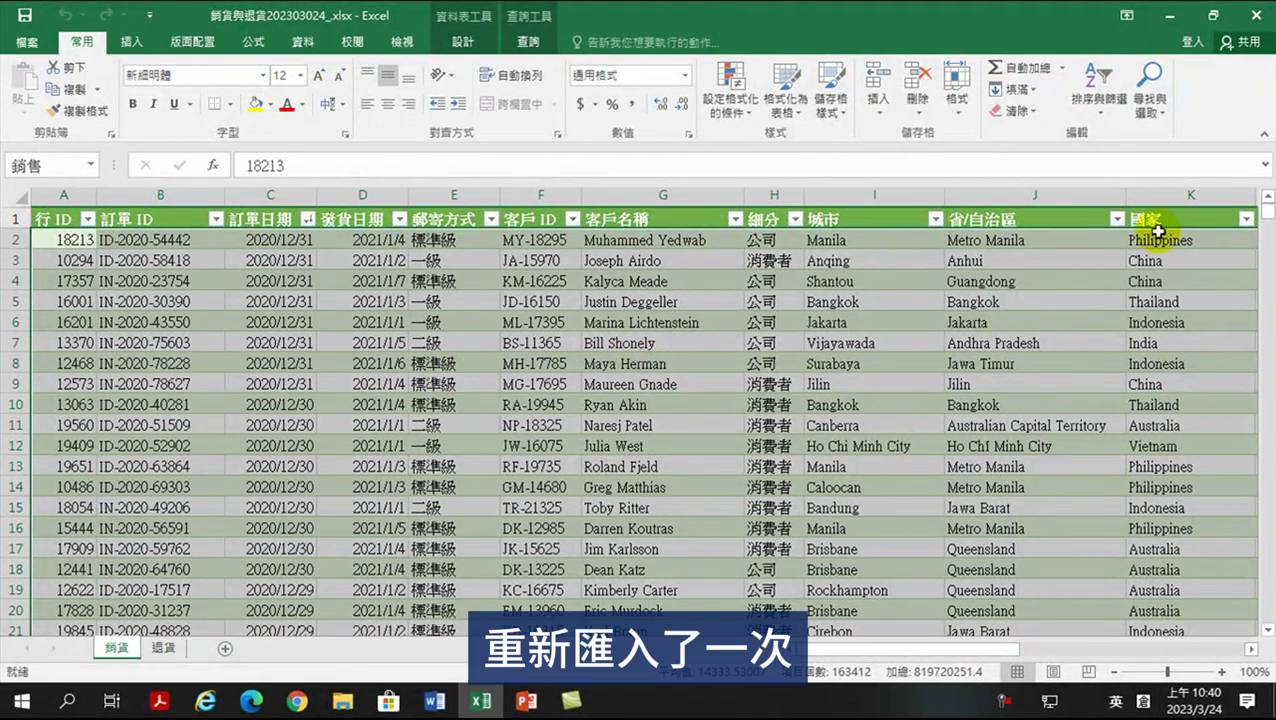
drag(1266, 214, 1267, 541)
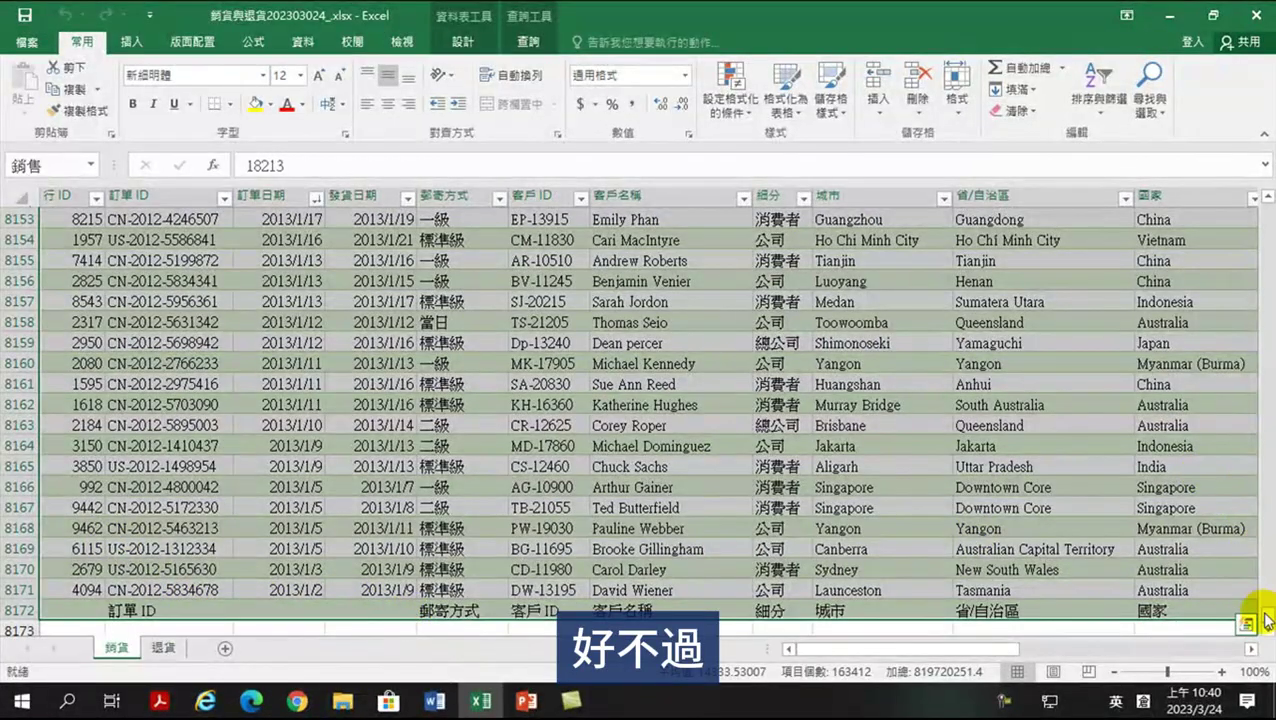
key(ctrl+BackSpace)
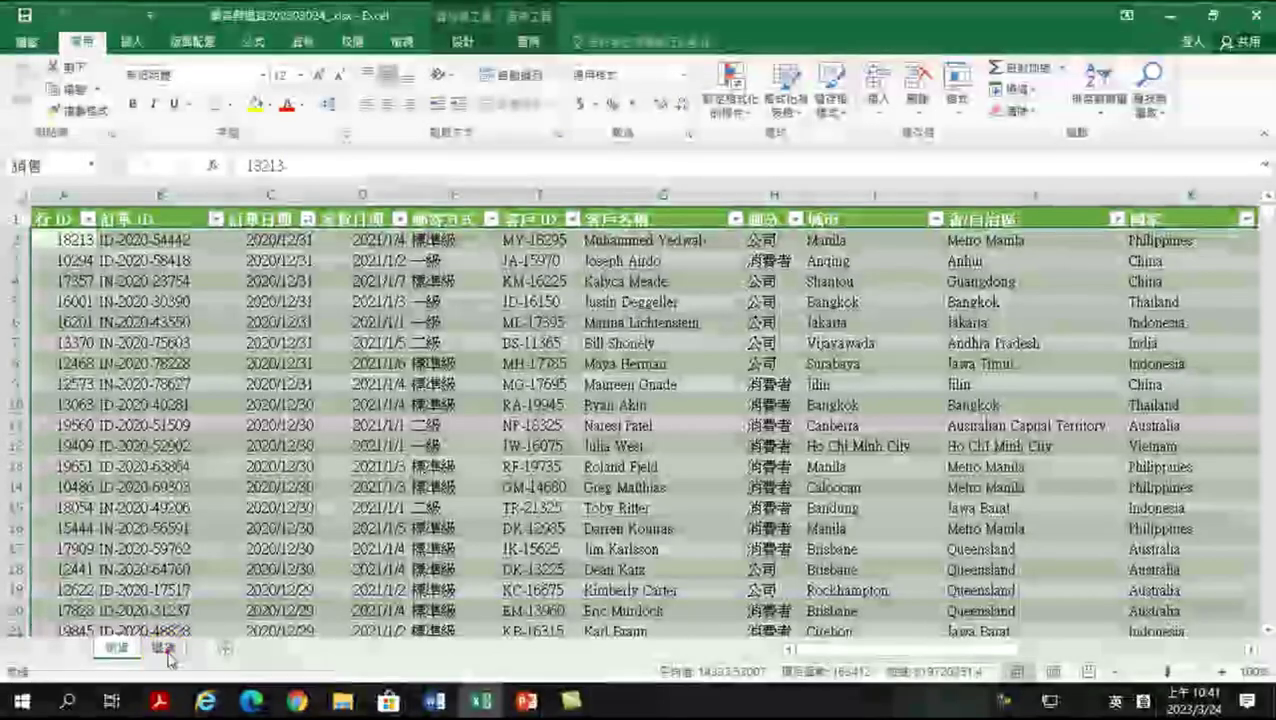
Select the named table range 退貨 on the 退貨 worksheet
click(164, 650)
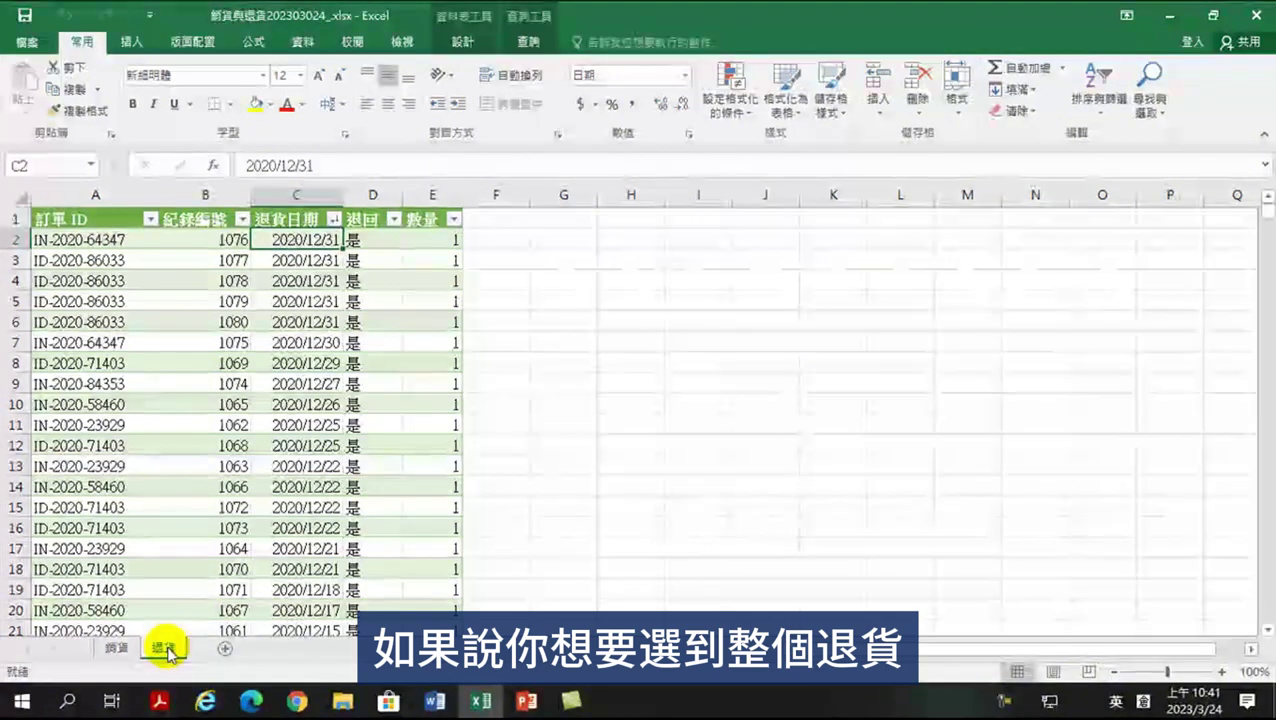
click(90, 166)
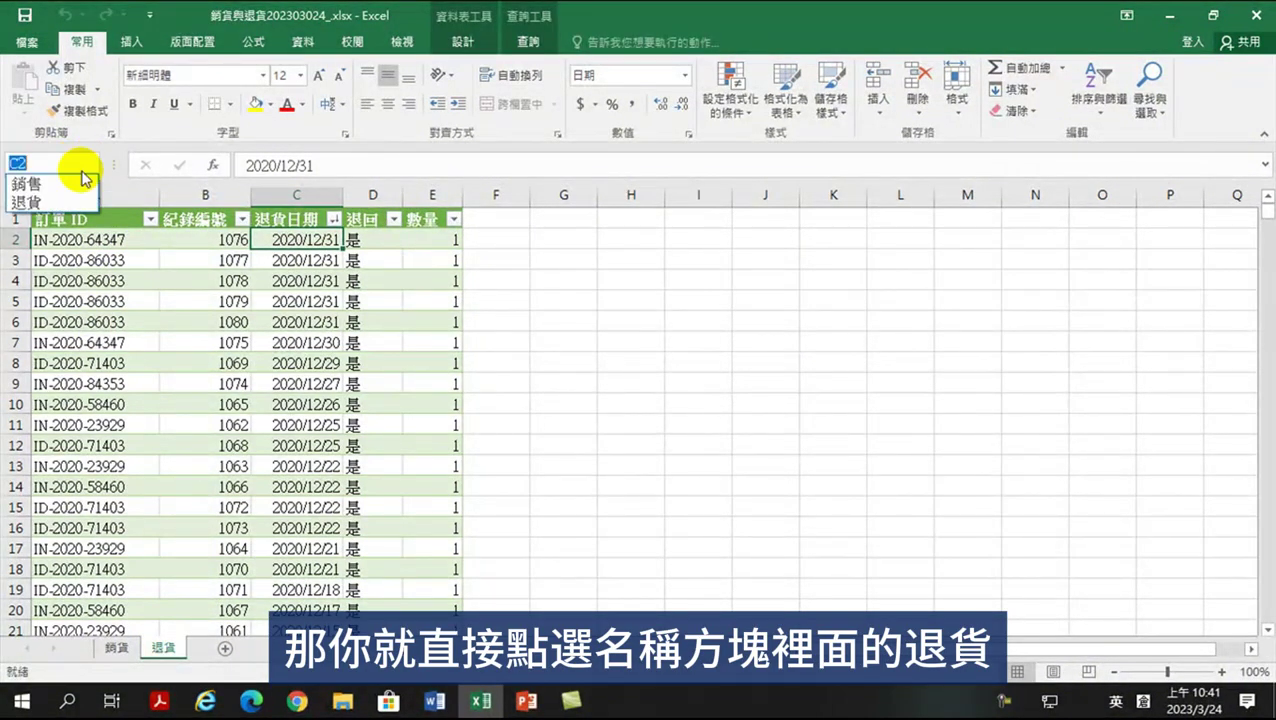
click(27, 202)
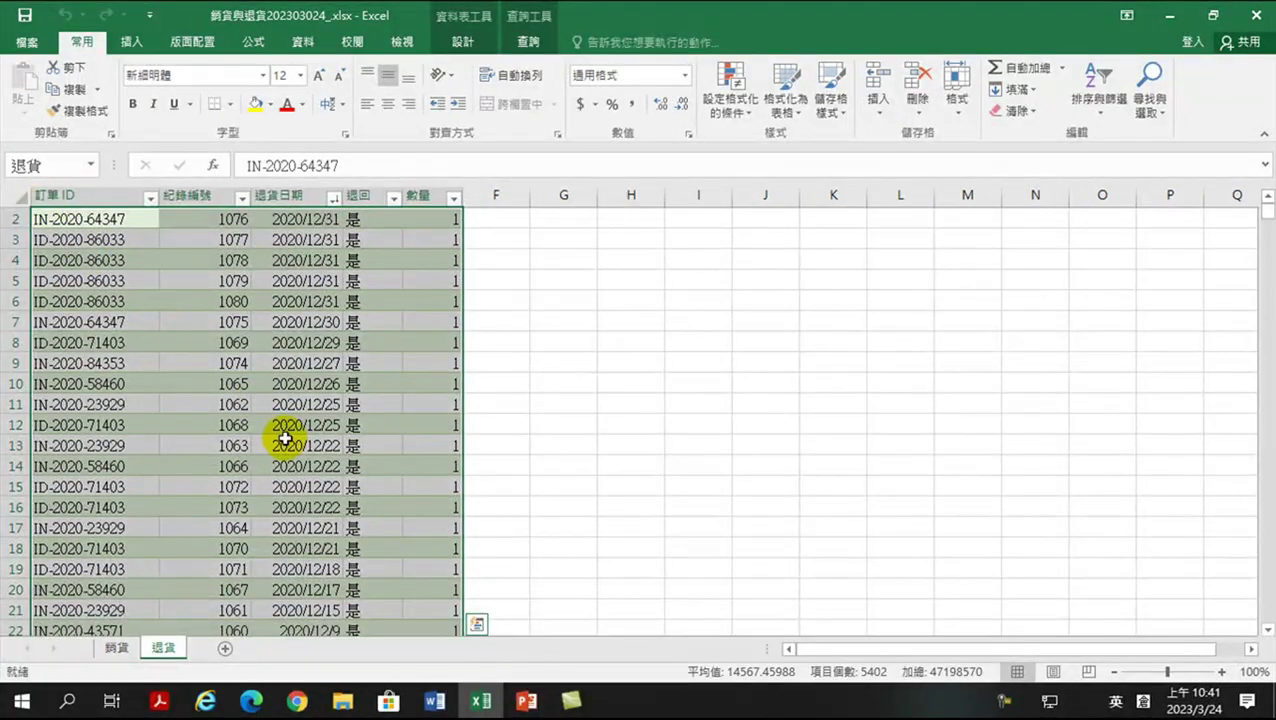
scroll(285, 438, up, 1)
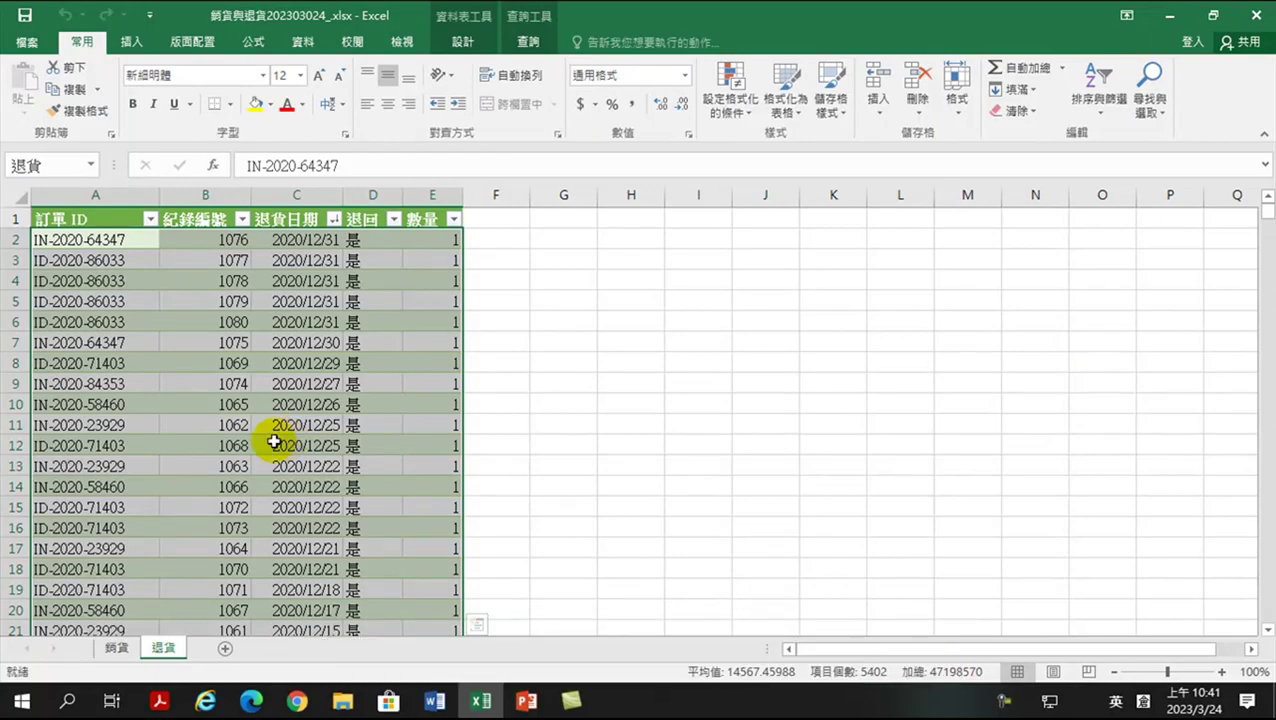
Select the 訂單日期 column data of the 銷貨 sheet's table and check the selection down to its last row
click(116, 647)
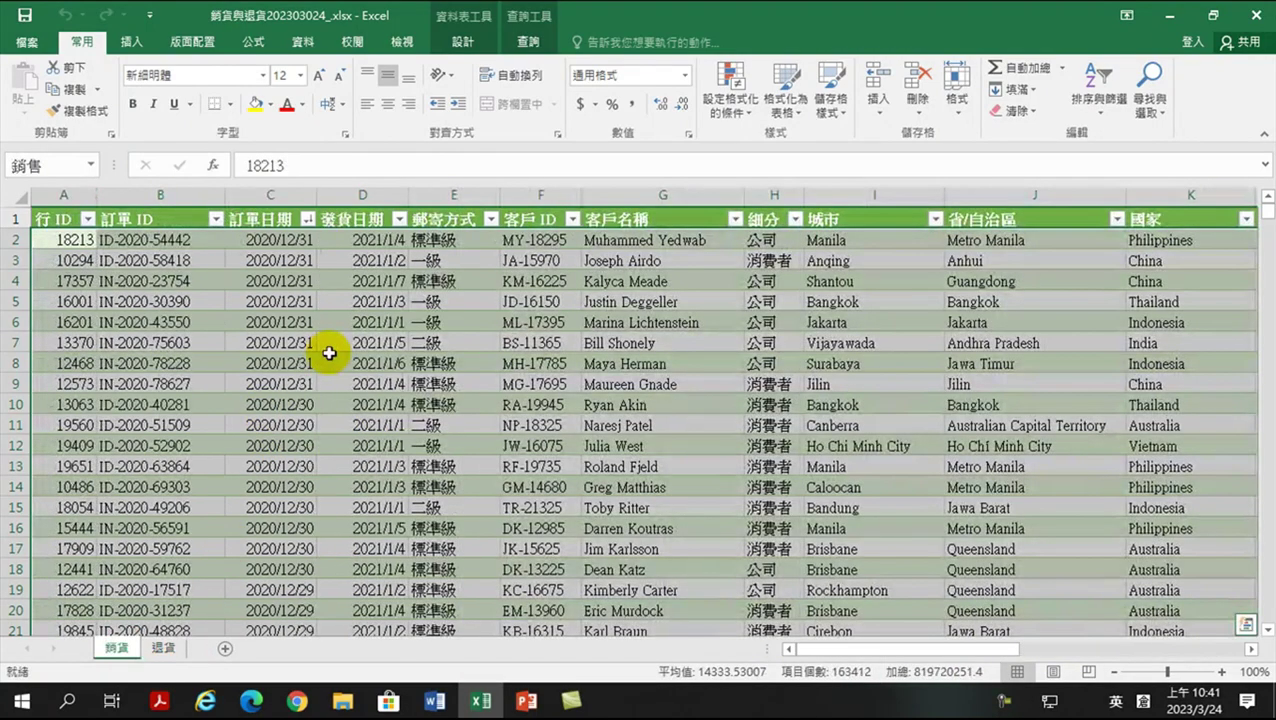
click(269, 240)
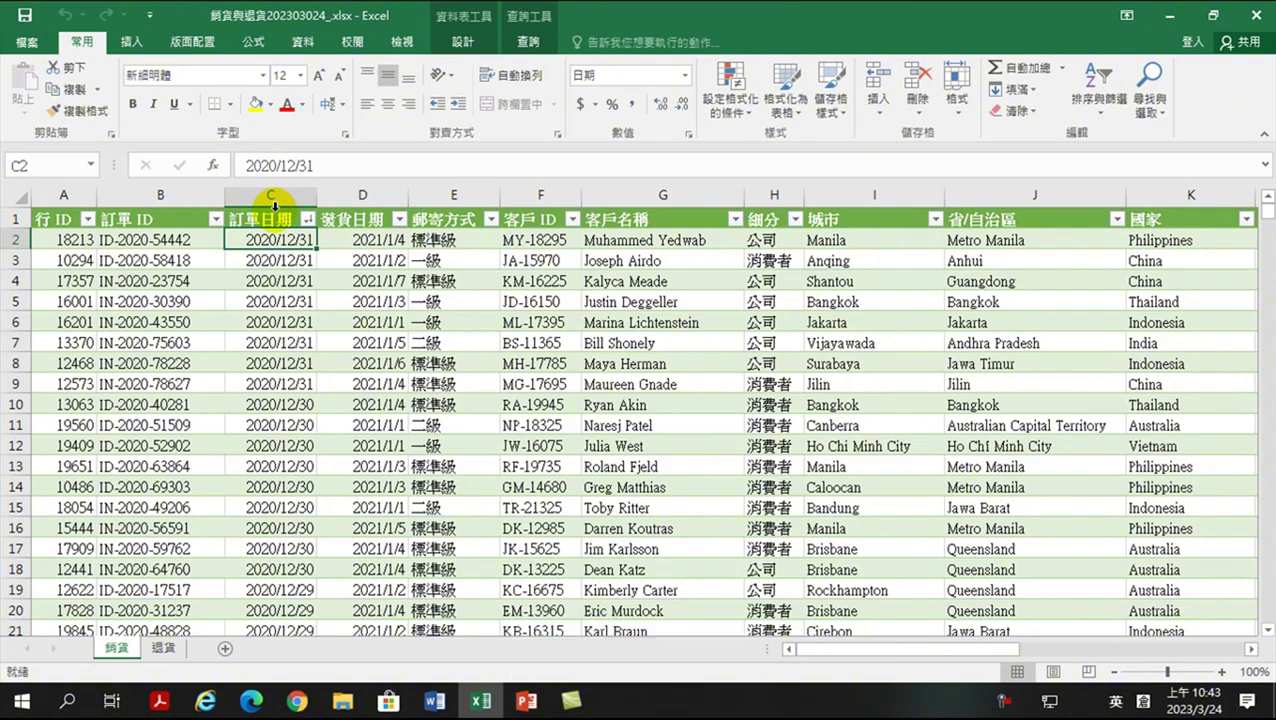
click(274, 205)
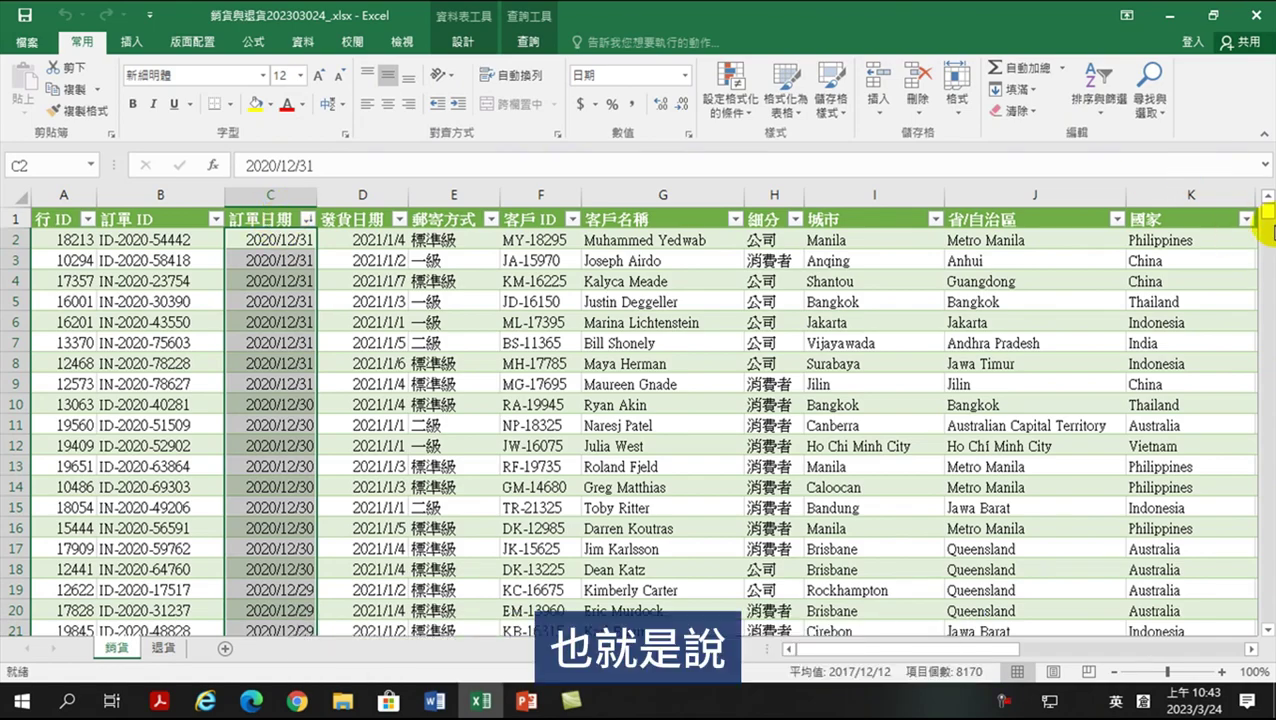
drag(1267, 210, 1254, 540)
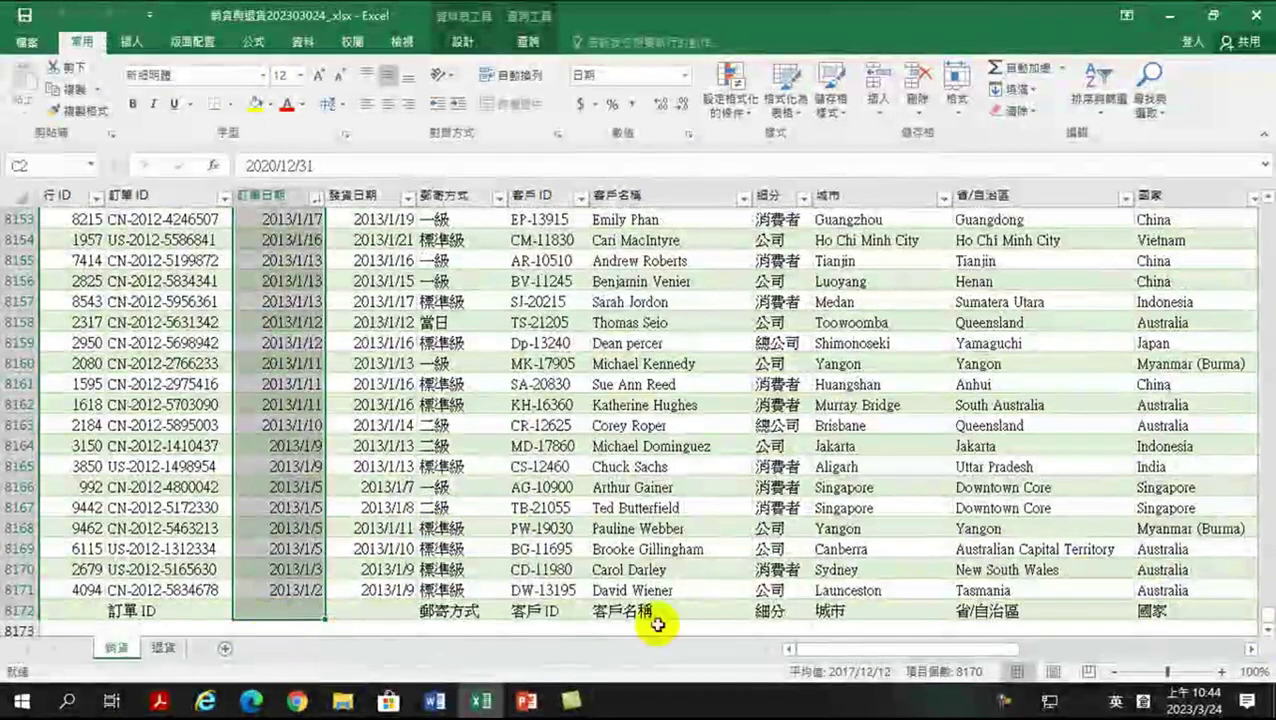
scroll(1268, 630, down, 1)
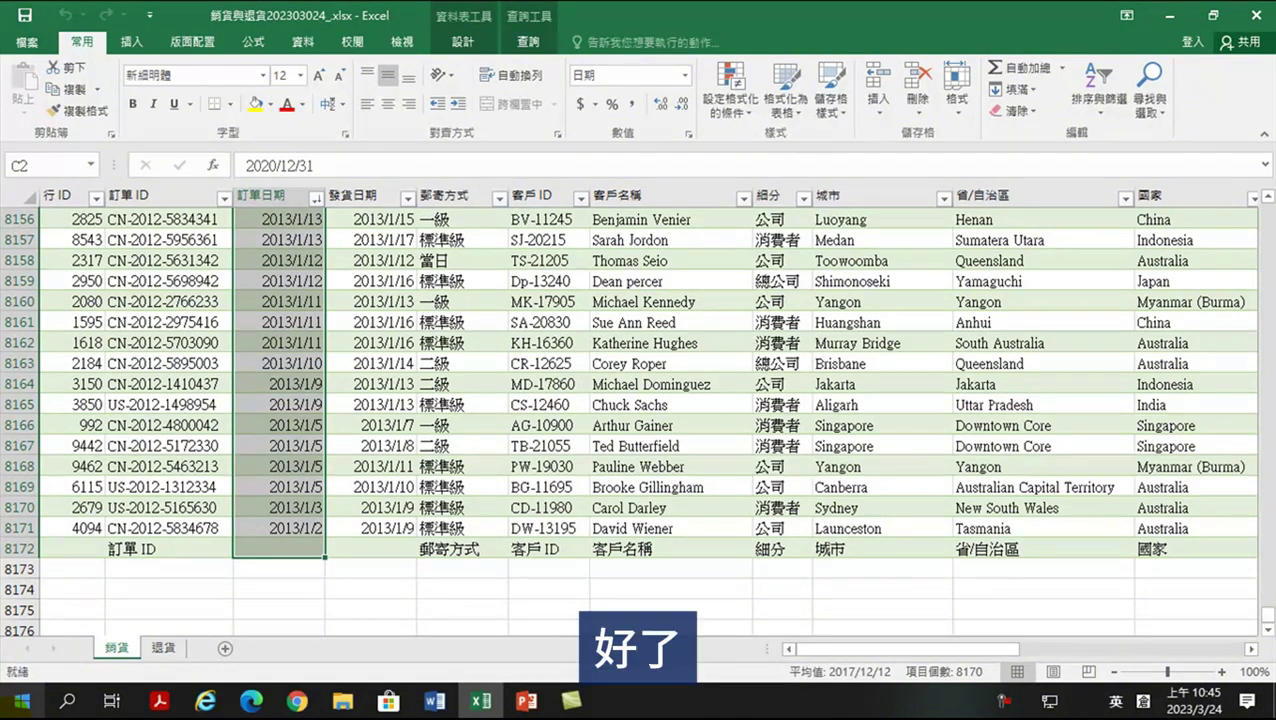
Select all data in the 發貨日期 column of the 銷貨 sheet, then clear the selection and return to the table's start
click(292, 240)
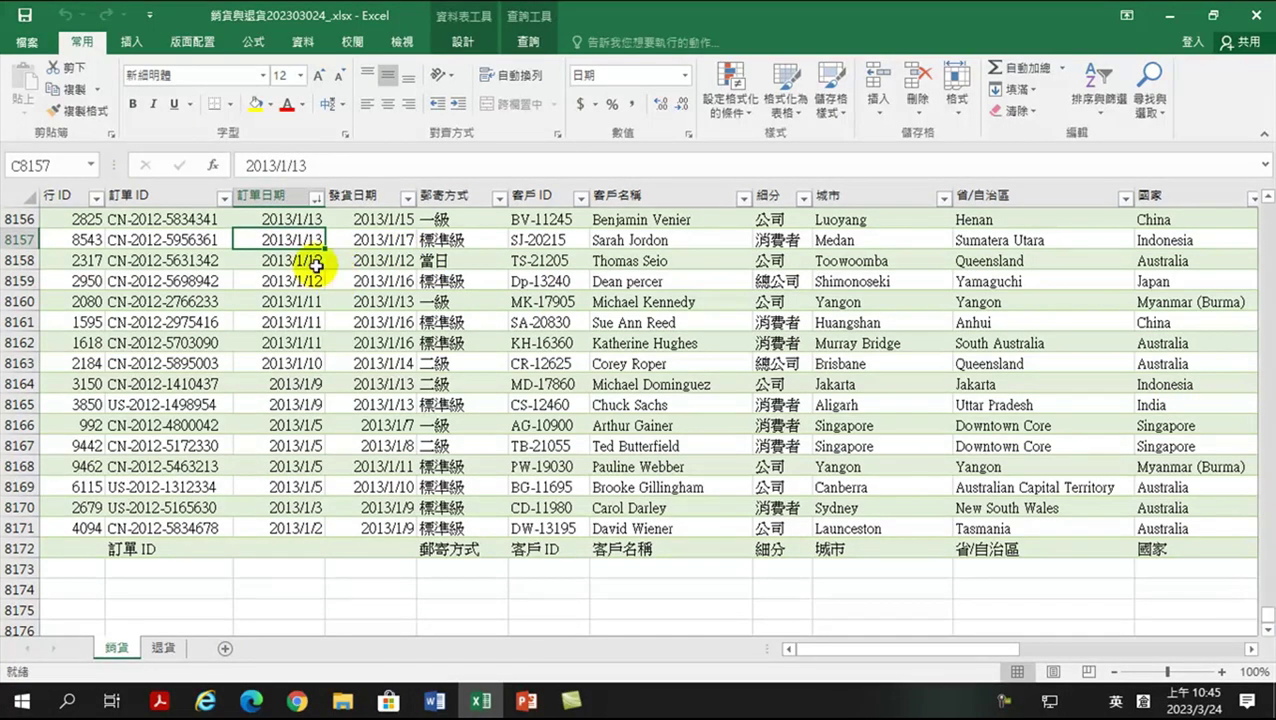
click(355, 189)
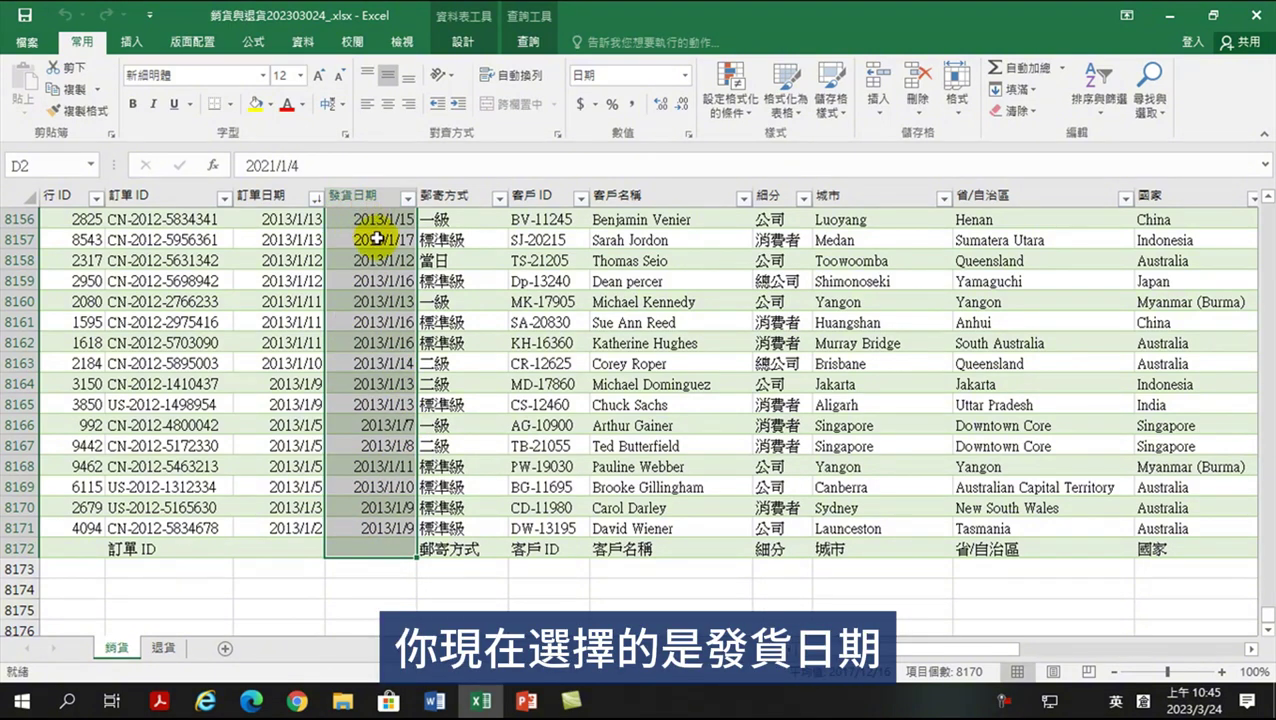
click(375, 239)
drag(1264, 612, 1250, 215)
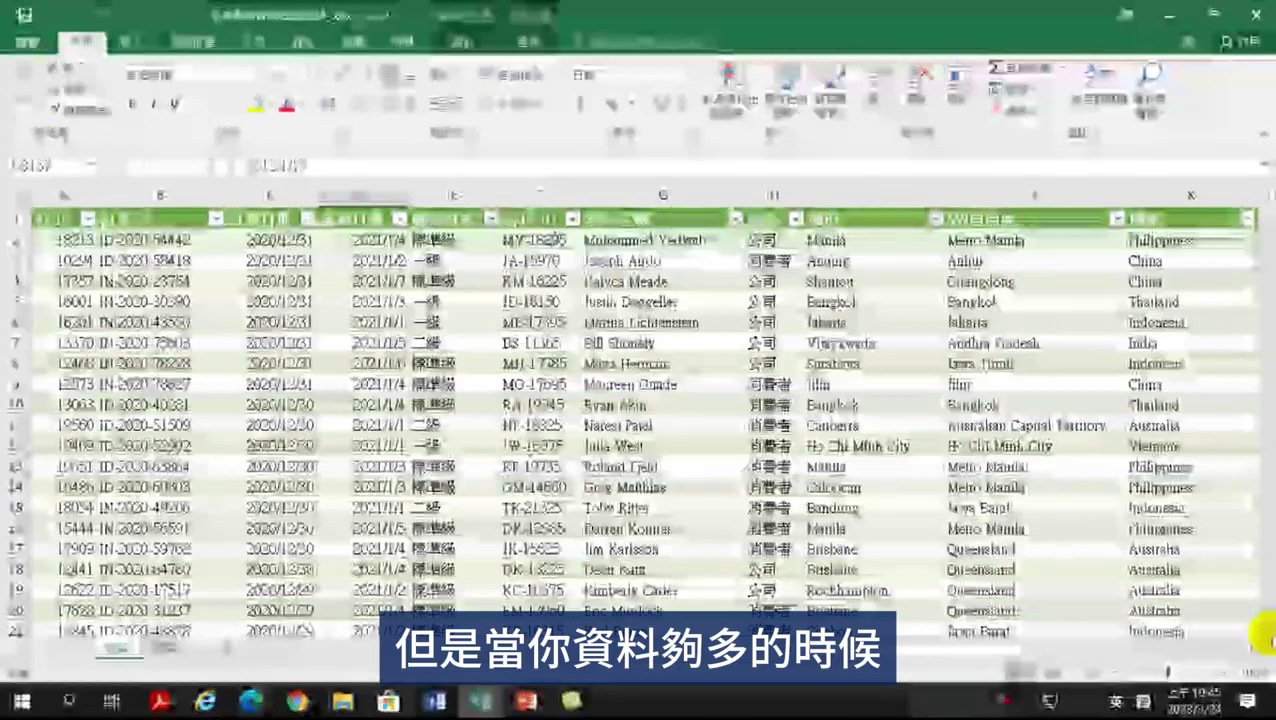
click(1266, 631)
click(1266, 631)
click(1266, 631)
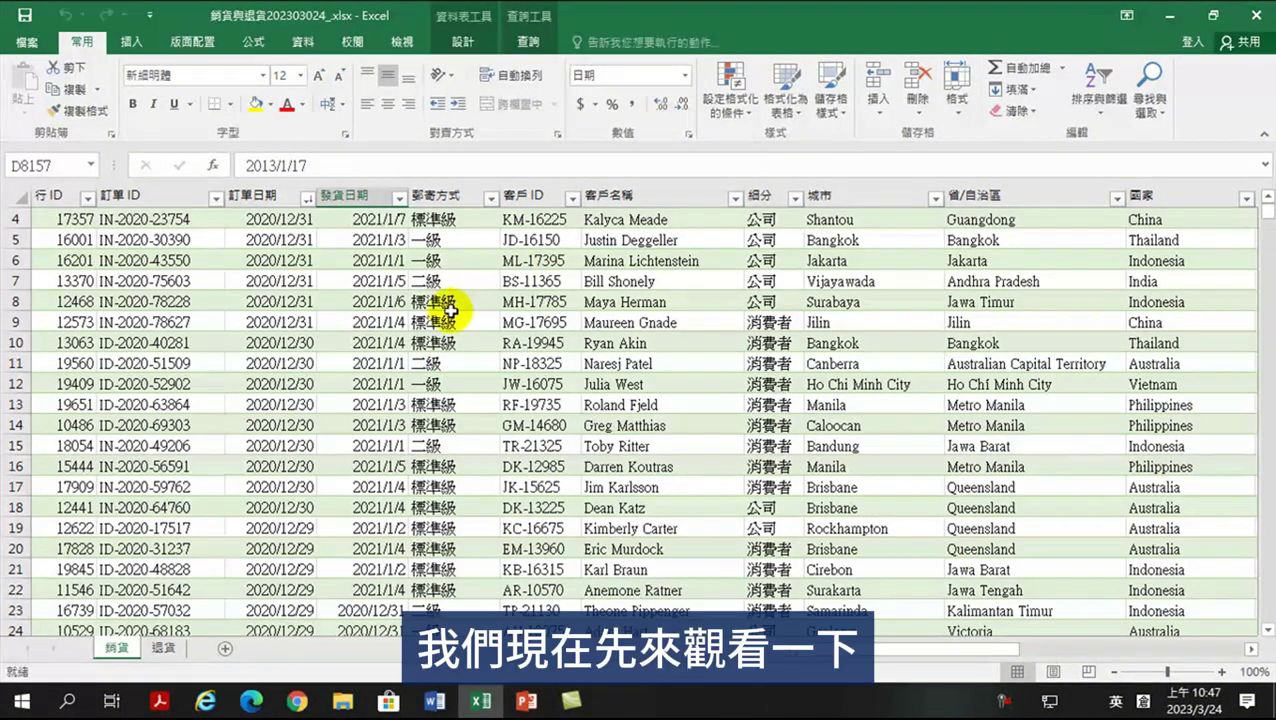
drag(1010, 649, 765, 432)
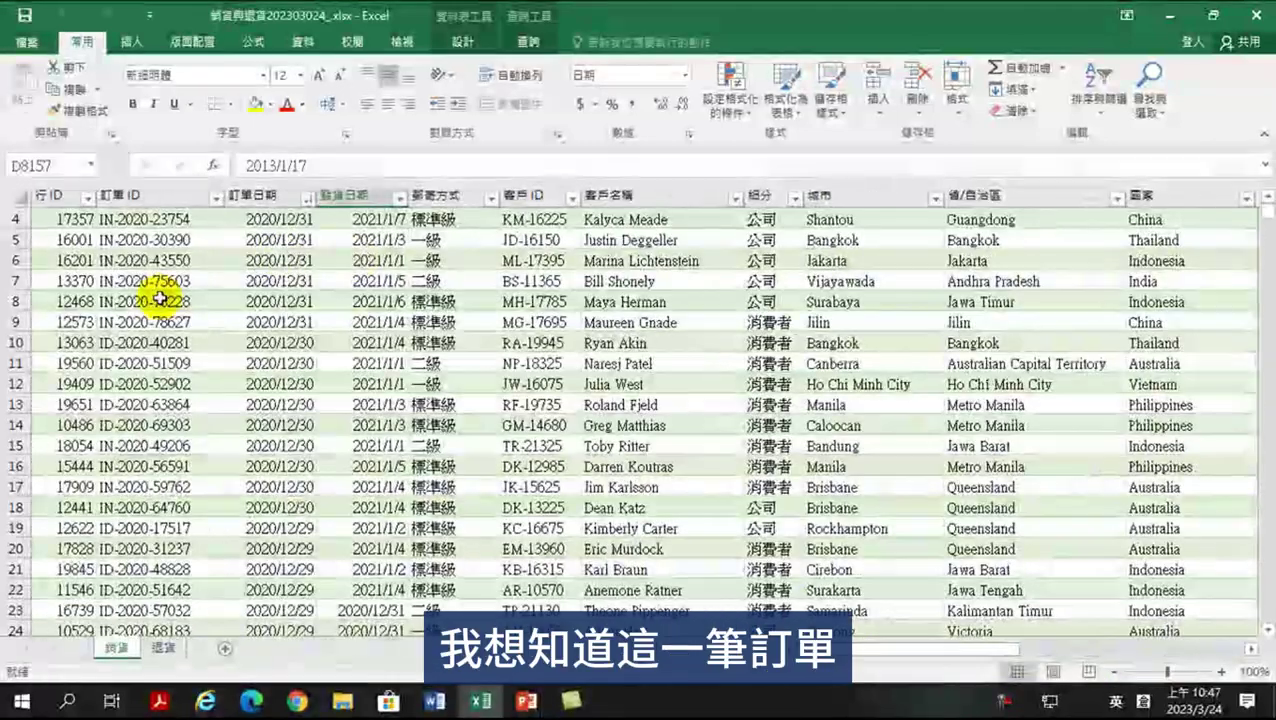
click(1268, 197)
click(1268, 197)
click(1268, 197)
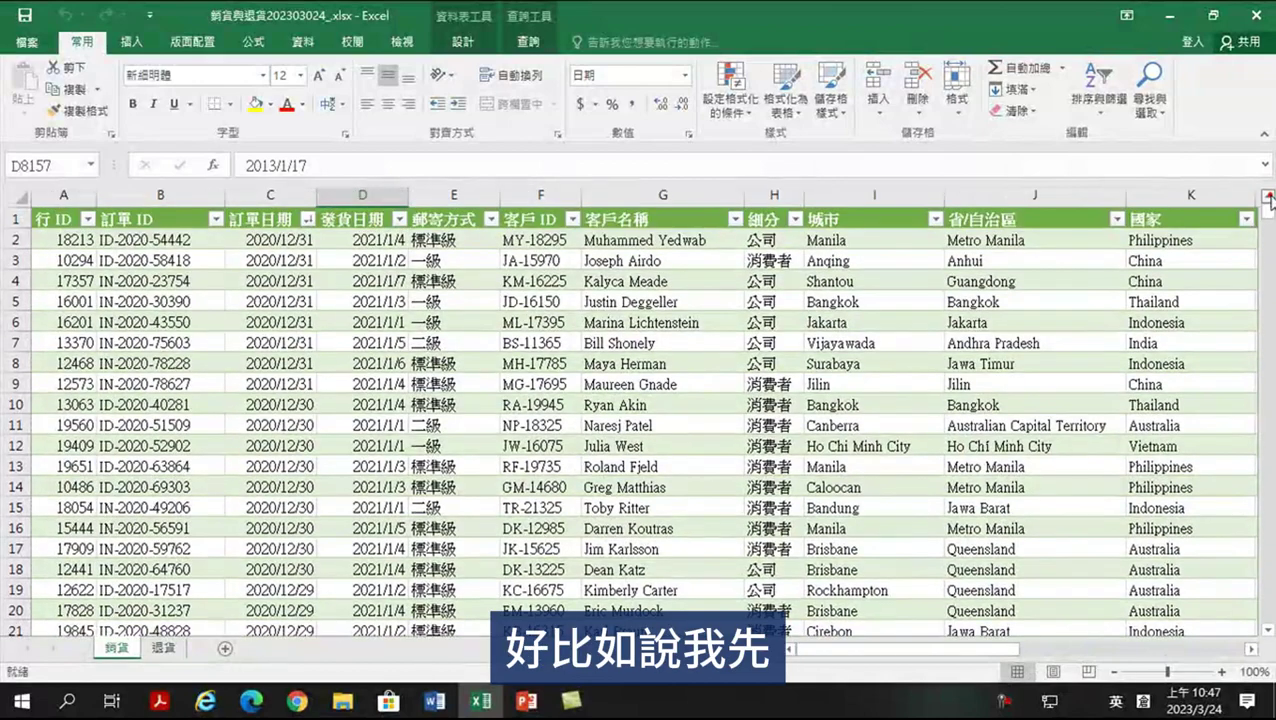
click(340, 279)
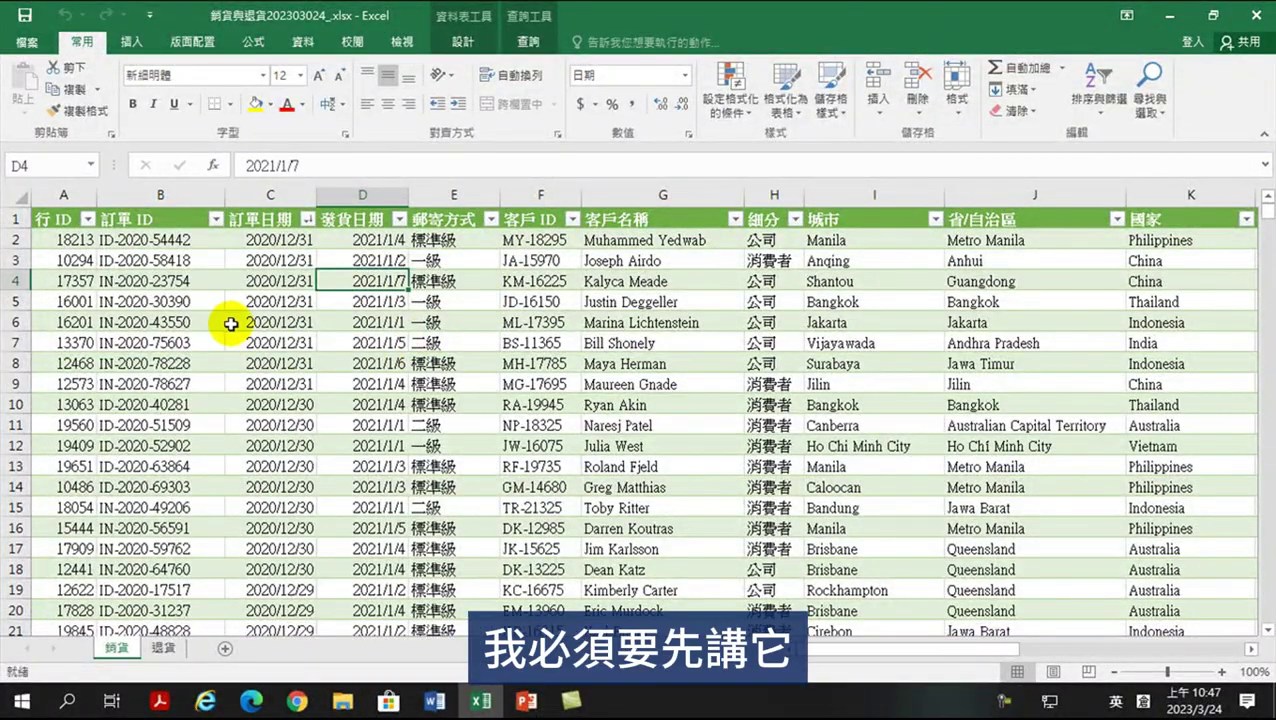
Go to the stray header row 8172 at the end of the 銷貨 table and select the entire row
drag(1266, 208, 1264, 628)
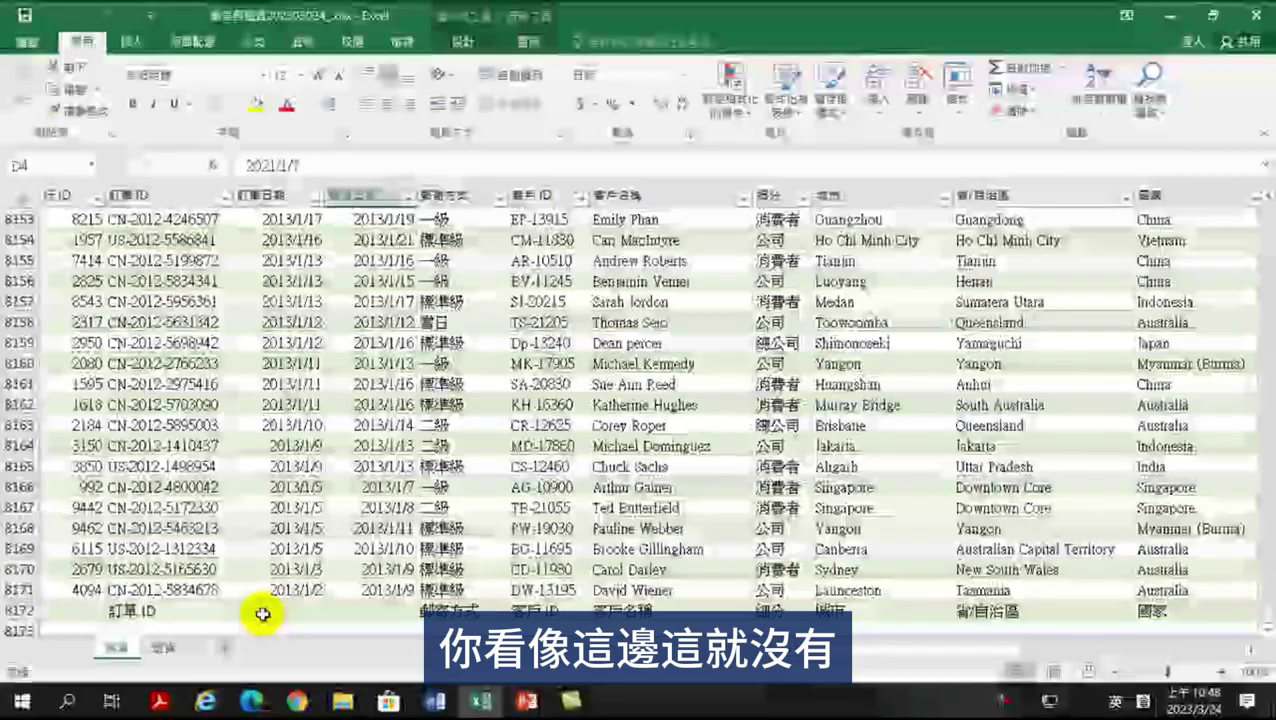
click(290, 612)
click(354, 616)
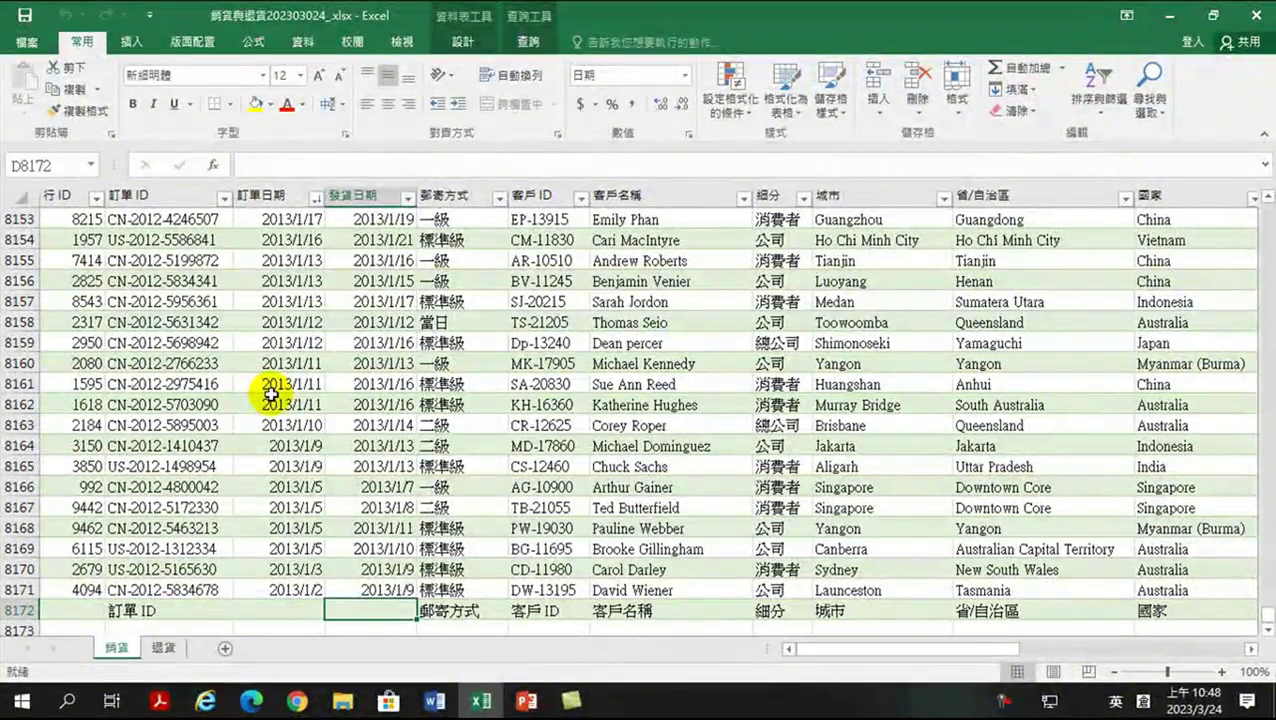
click(18, 612)
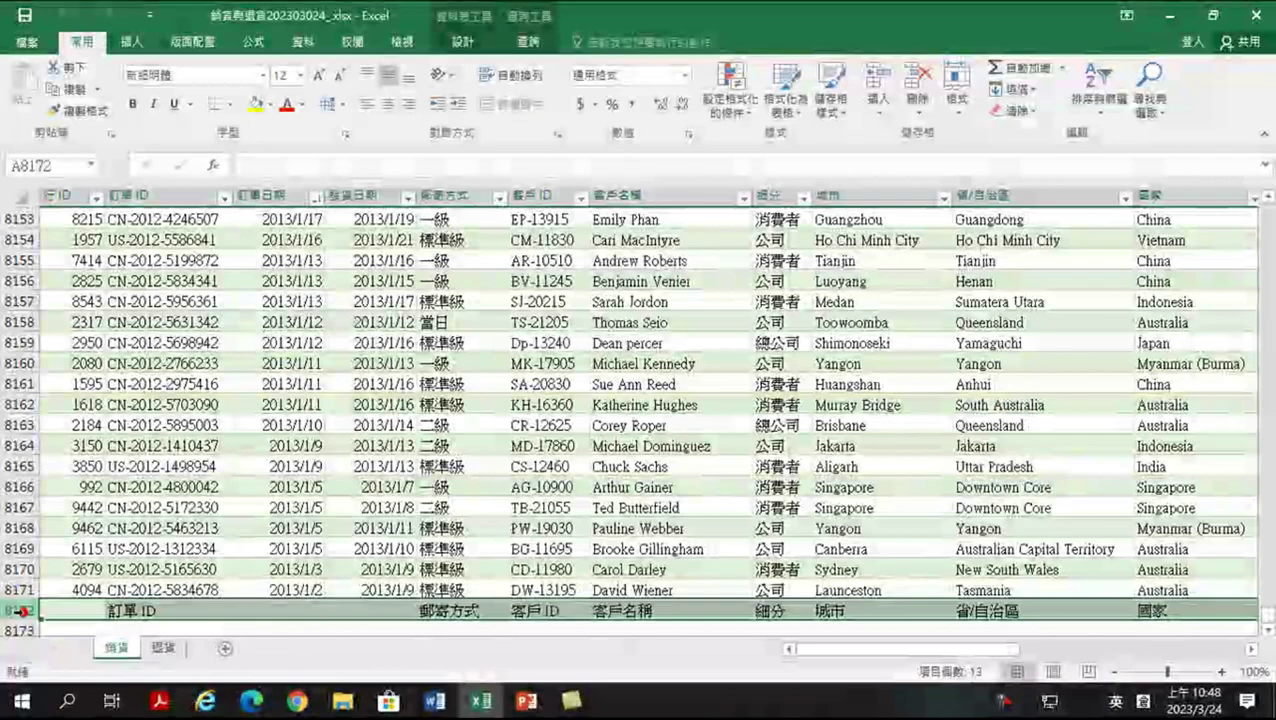
right_click(340, 612)
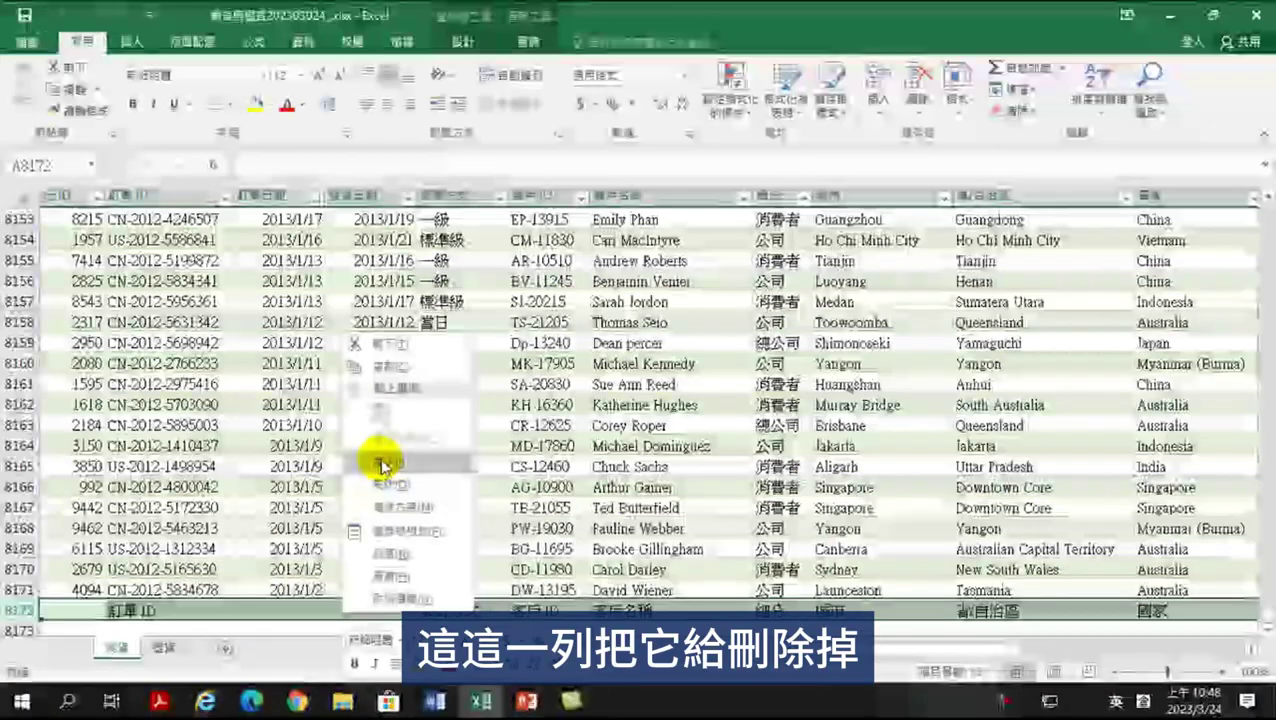
key(Escape)
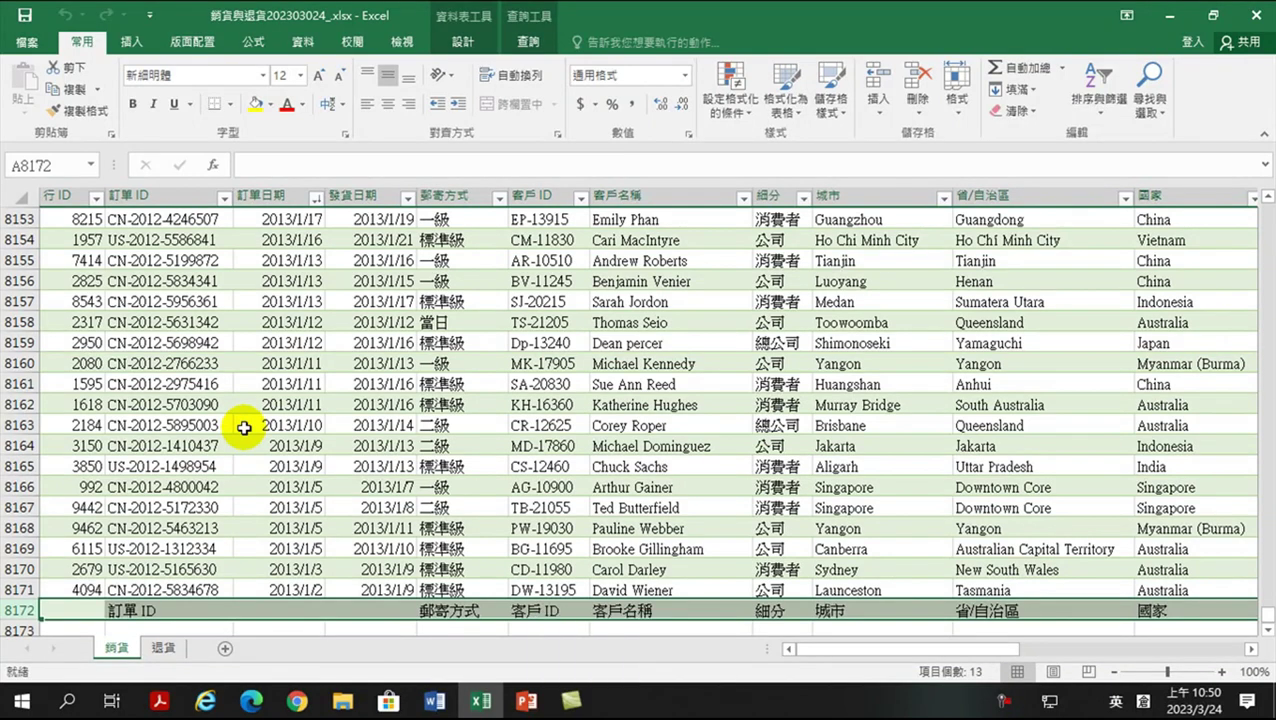
Show the workbook's queries and open 查詢1 for editing in the query editor
click(303, 44)
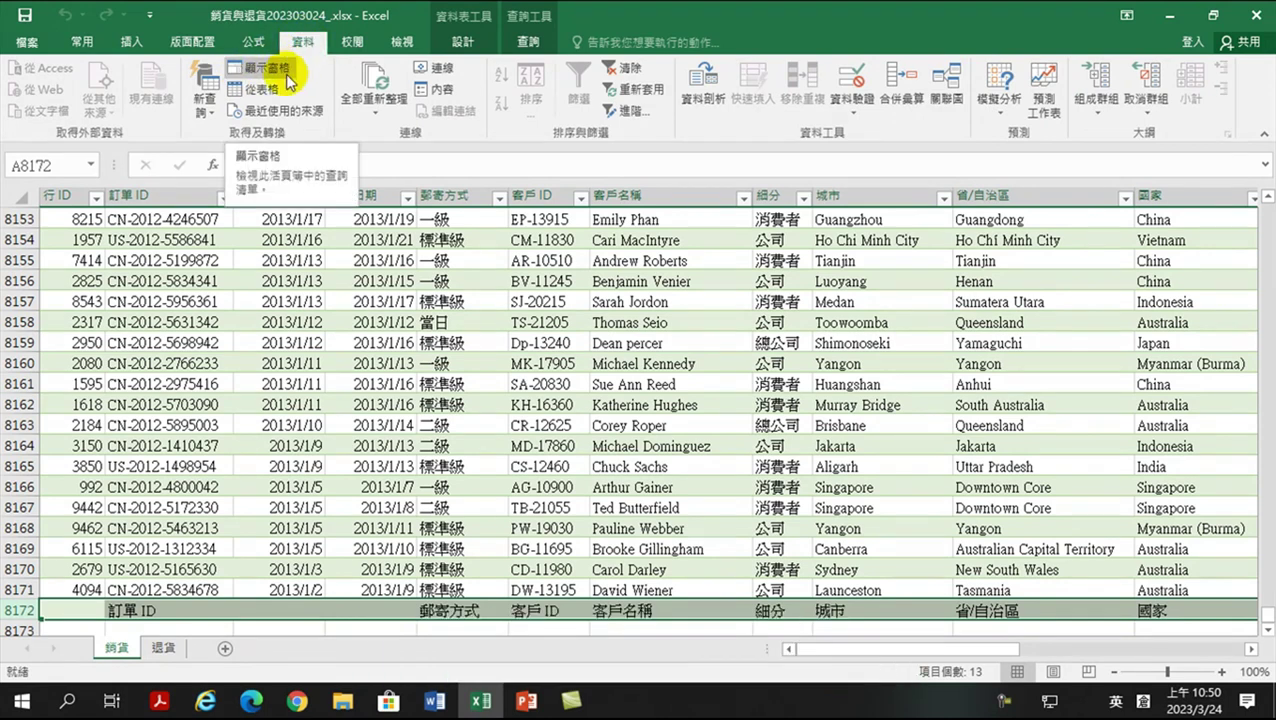
click(238, 72)
mouse_move(1034, 262)
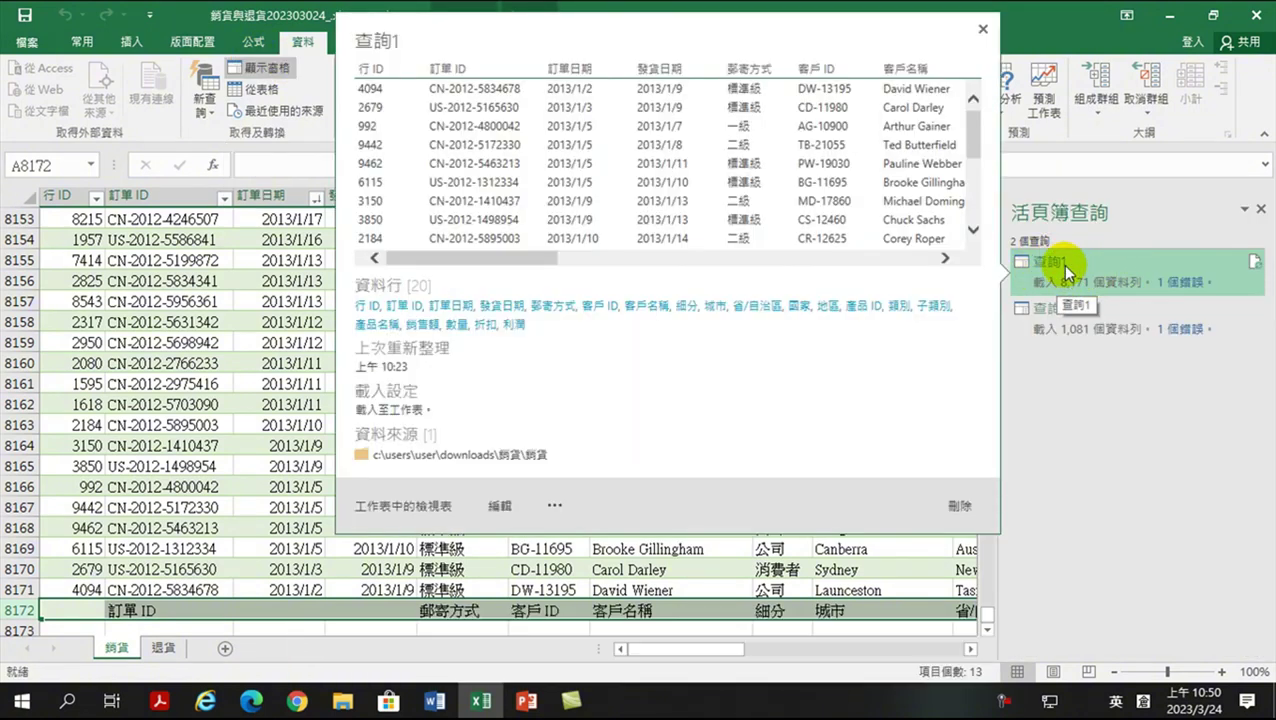
double_click(1064, 264)
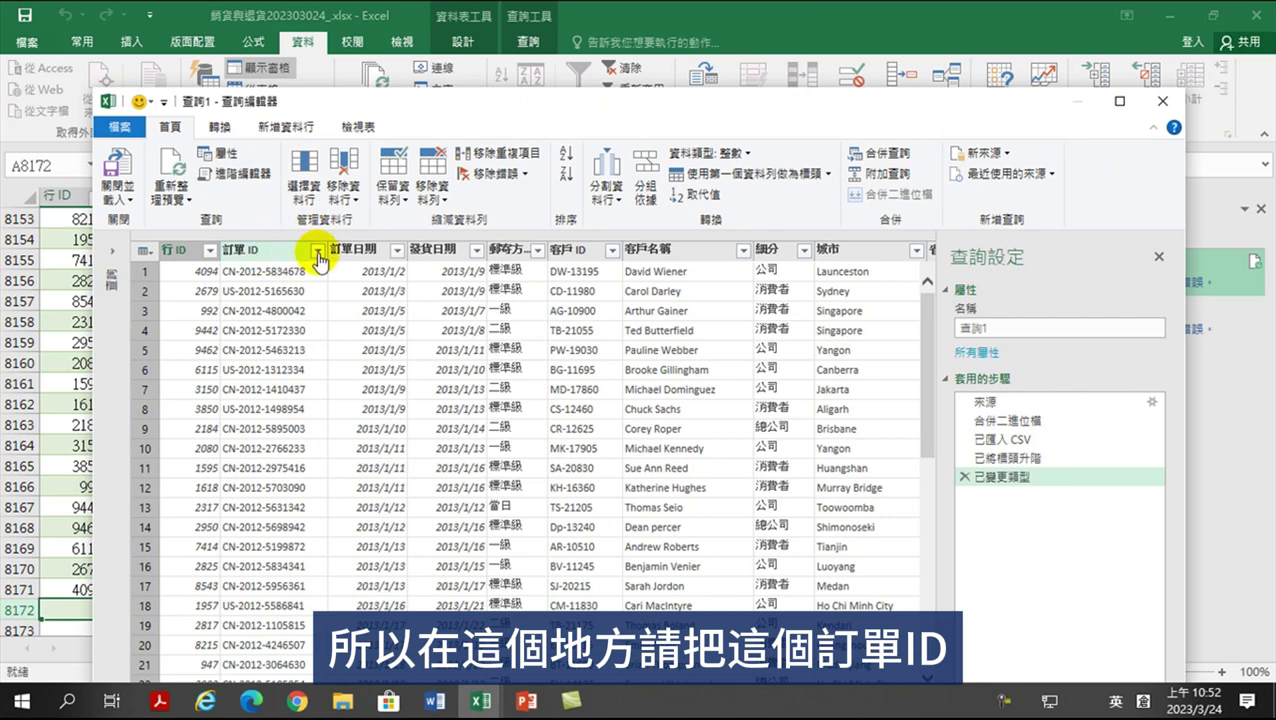
Maximize the query editor and look through the 訂單 ID column's filter values for the stray header text, leaving the column unfiltered
click(242, 250)
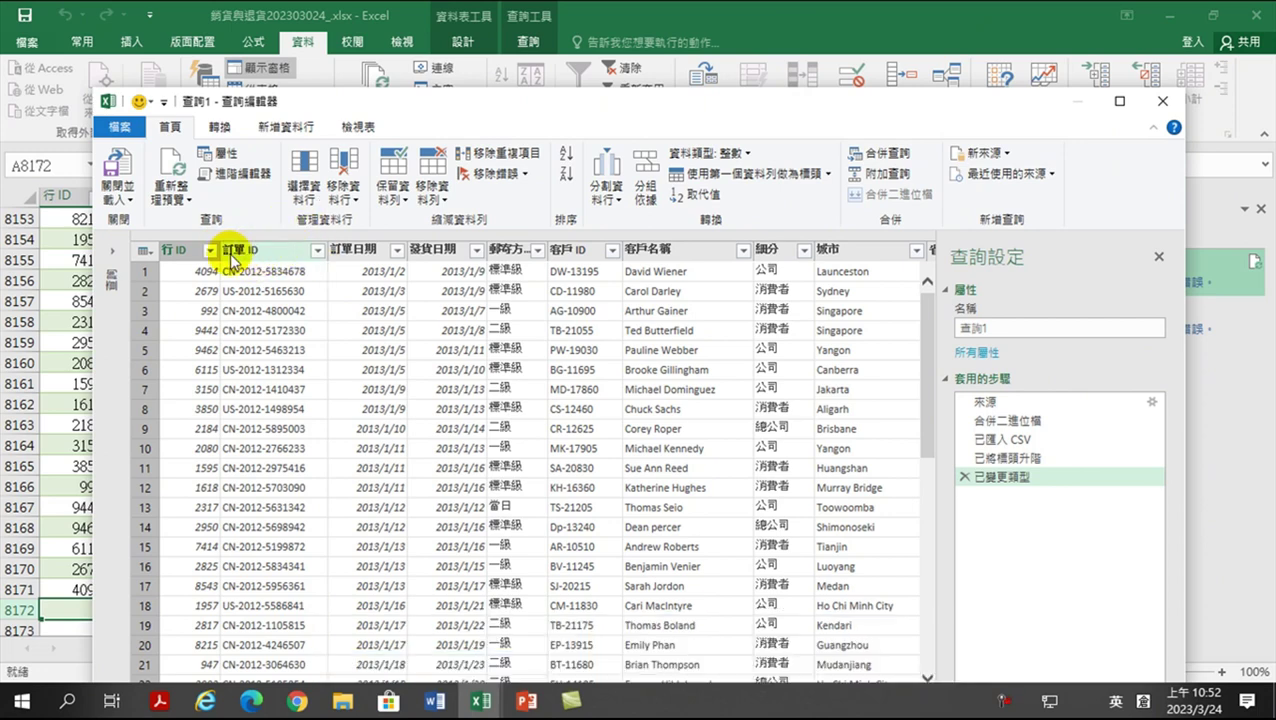
click(316, 250)
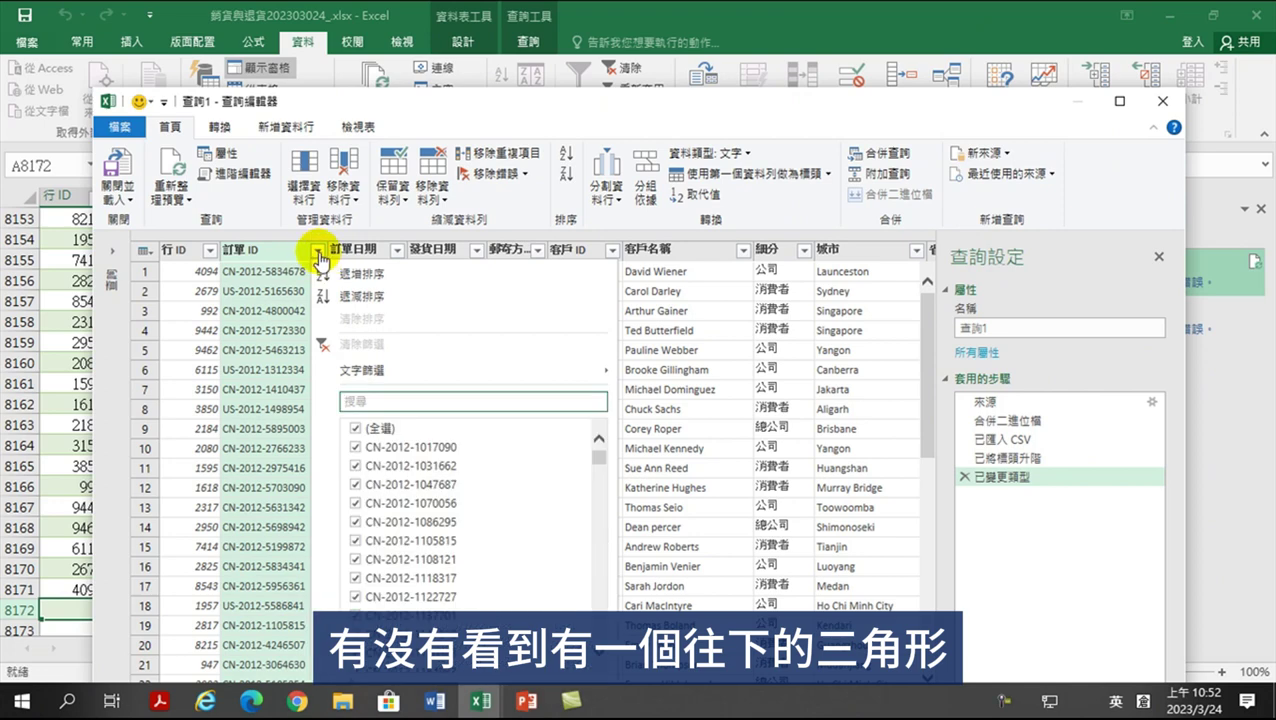
click(1119, 101)
click(225, 157)
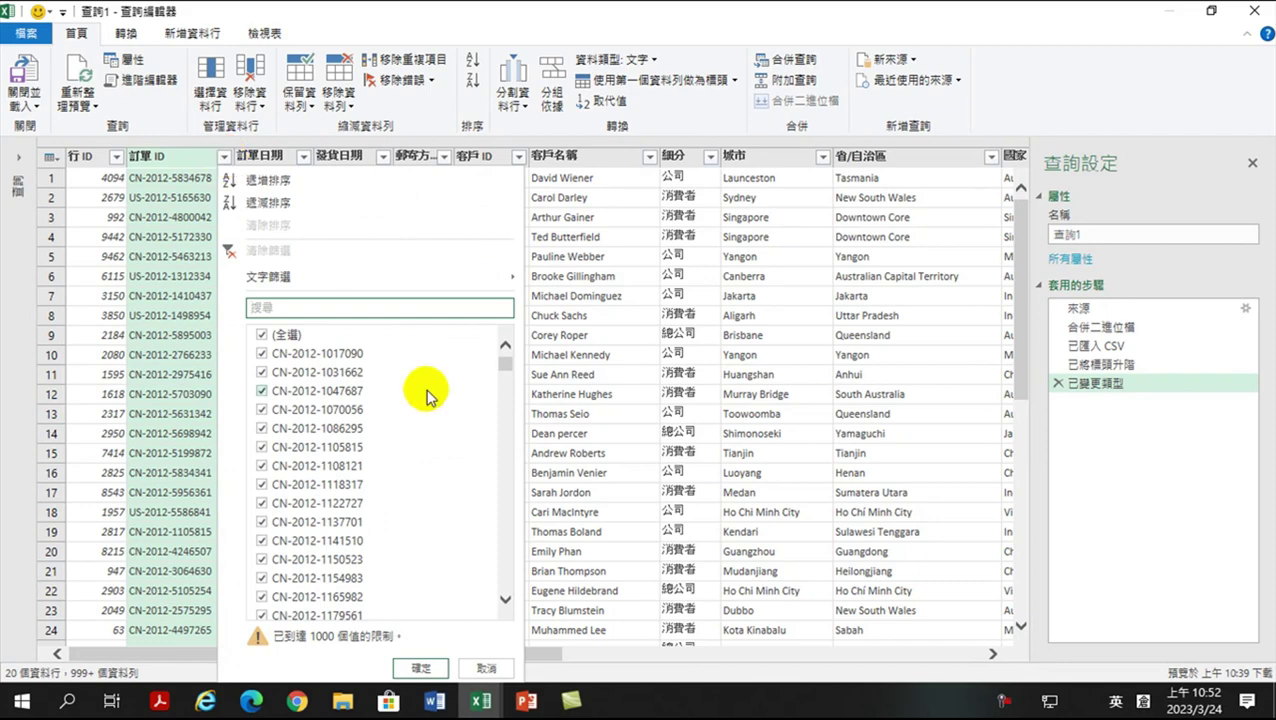
scroll(430, 420, down, 2)
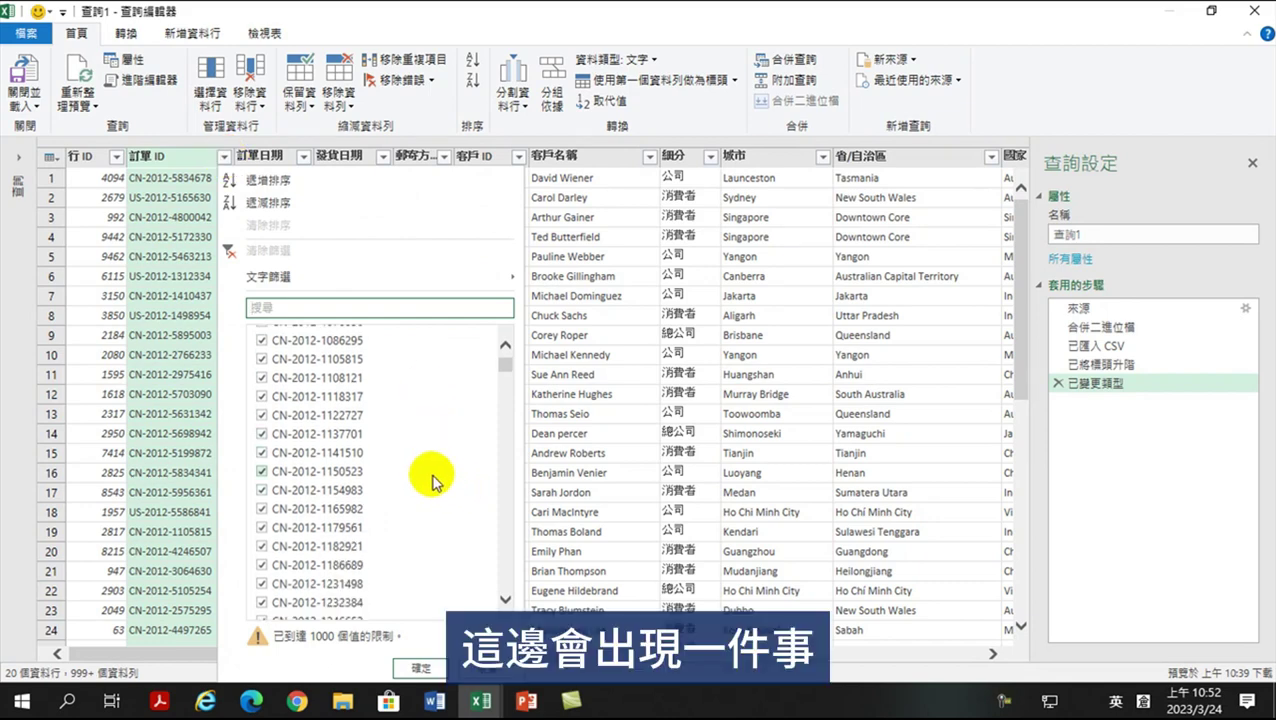
scroll(419, 444, down, 15)
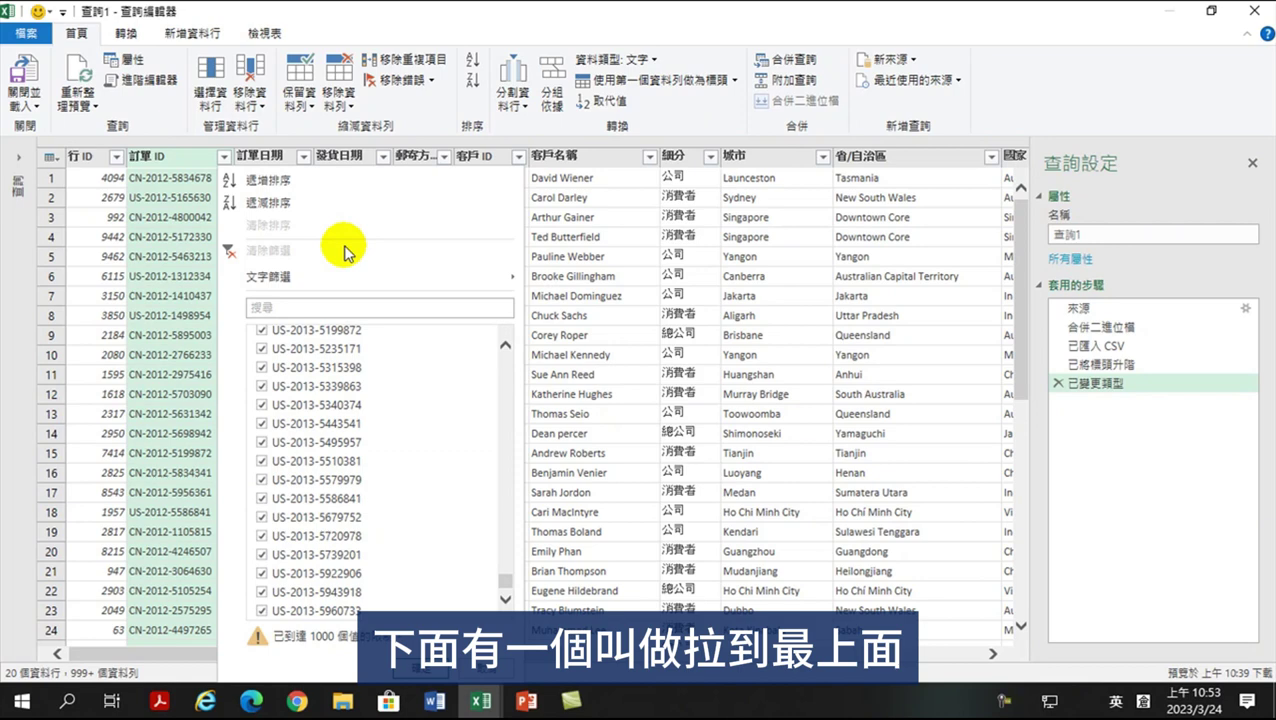
click(171, 208)
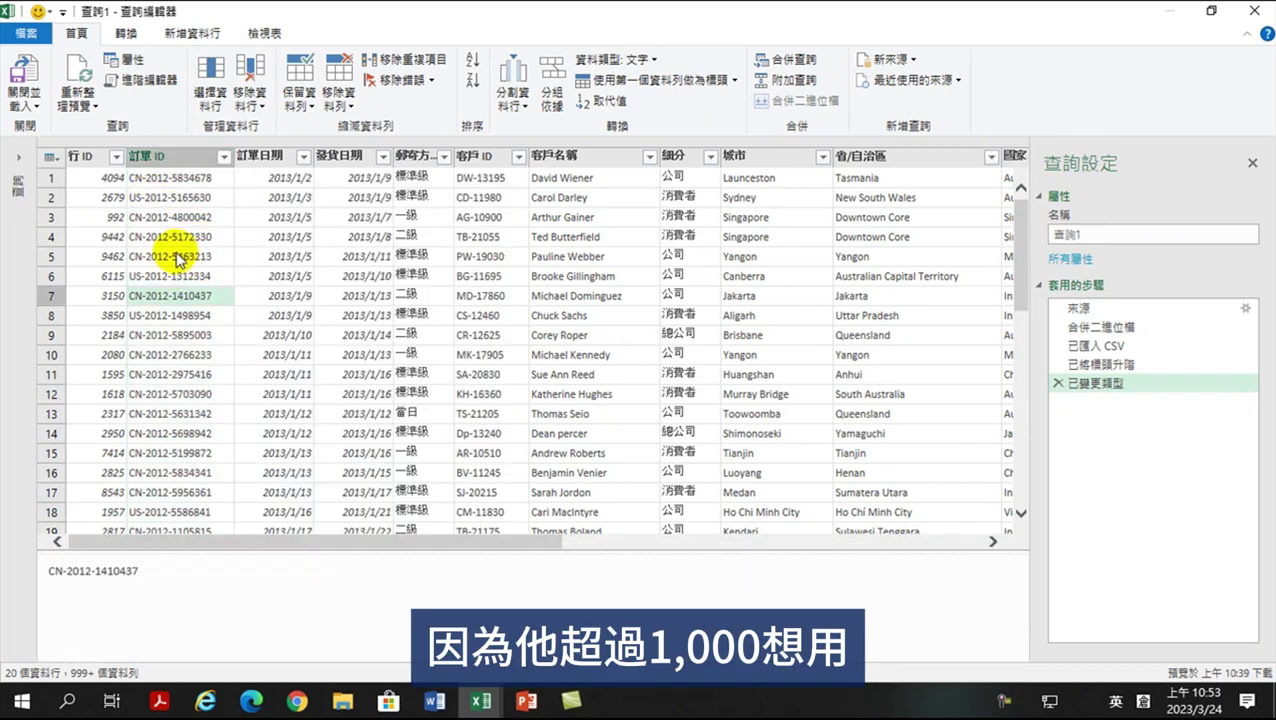
Load all filter values of the 郵寄方式 column in 查詢1 and filter out the rows with the value 郵寄方式
click(443, 158)
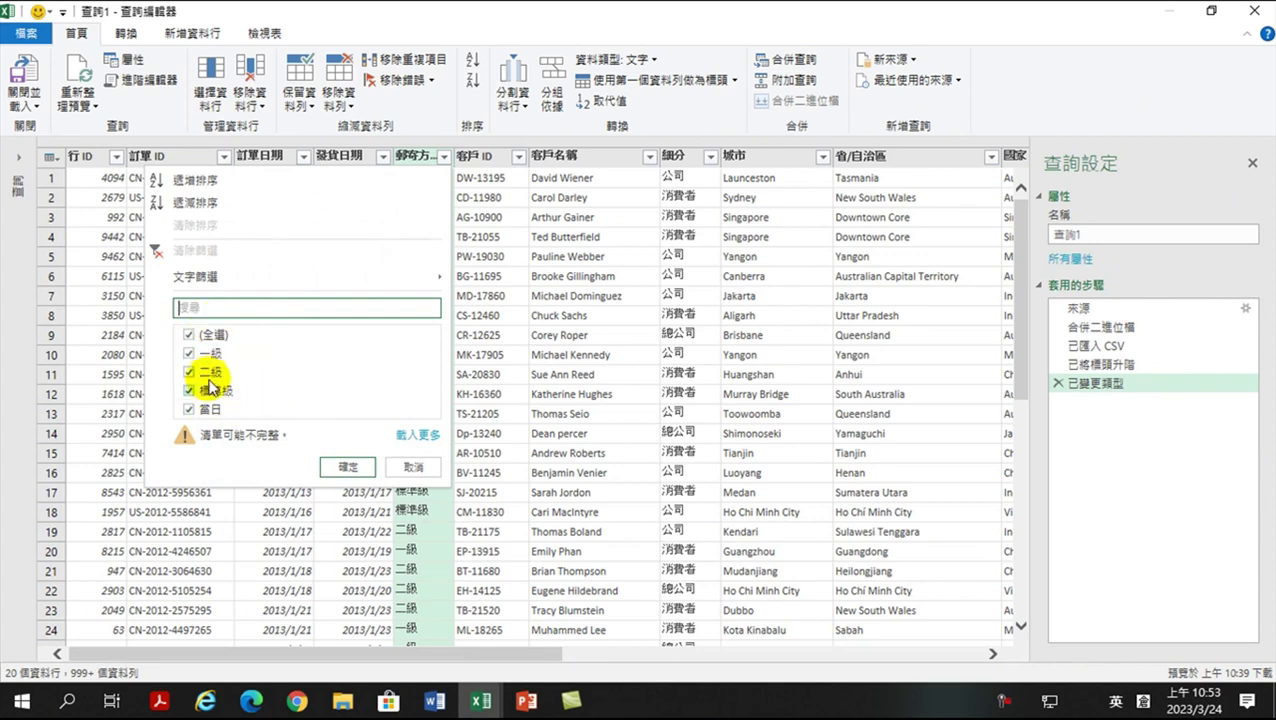
click(407, 436)
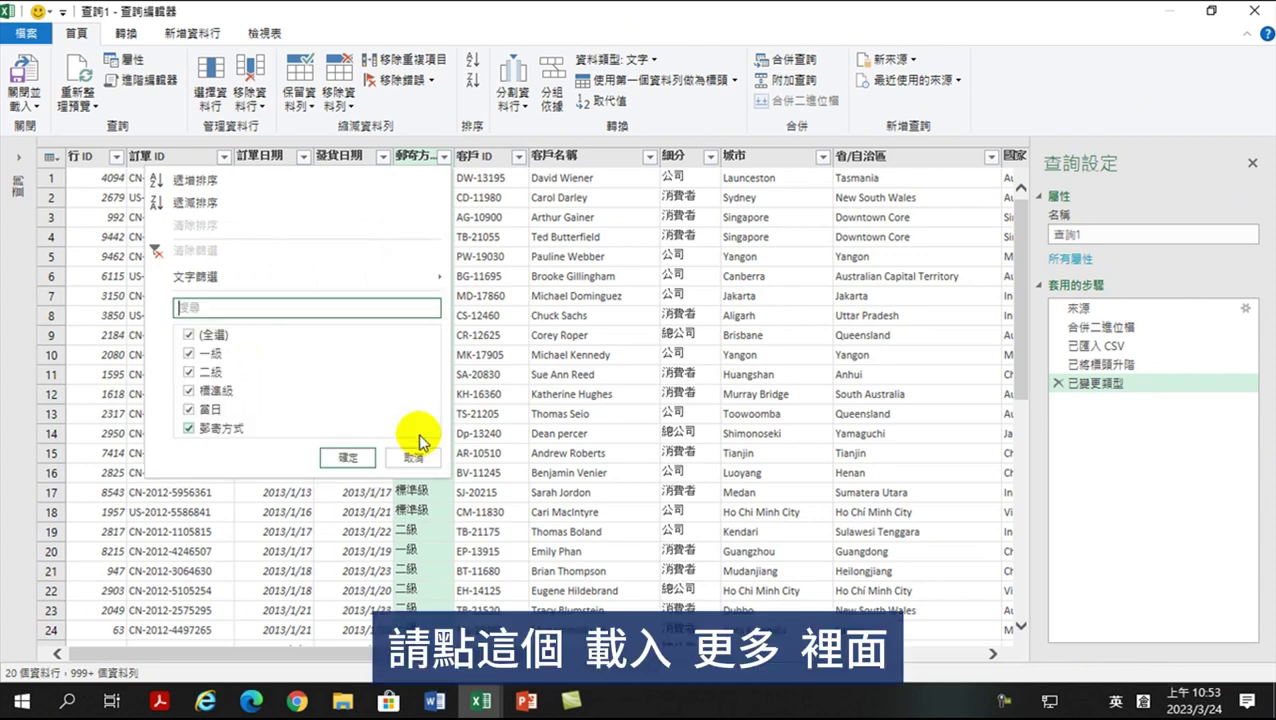
click(188, 430)
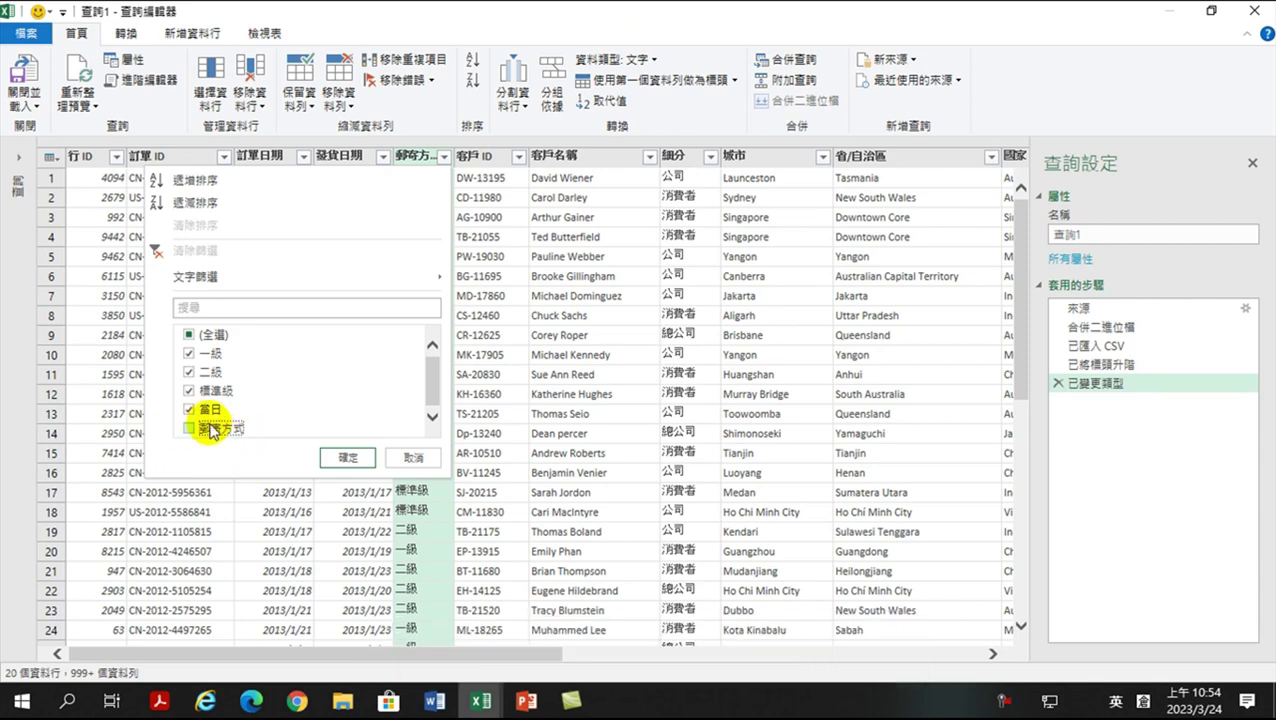
click(347, 459)
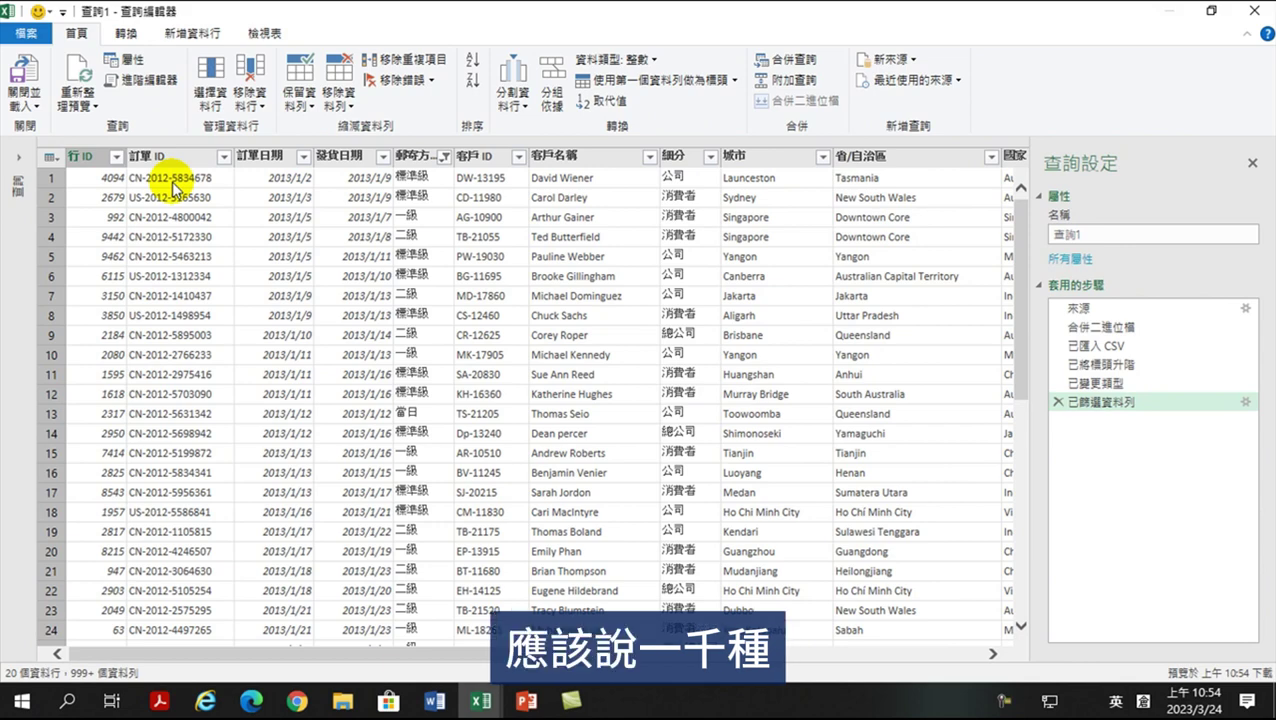
click(445, 158)
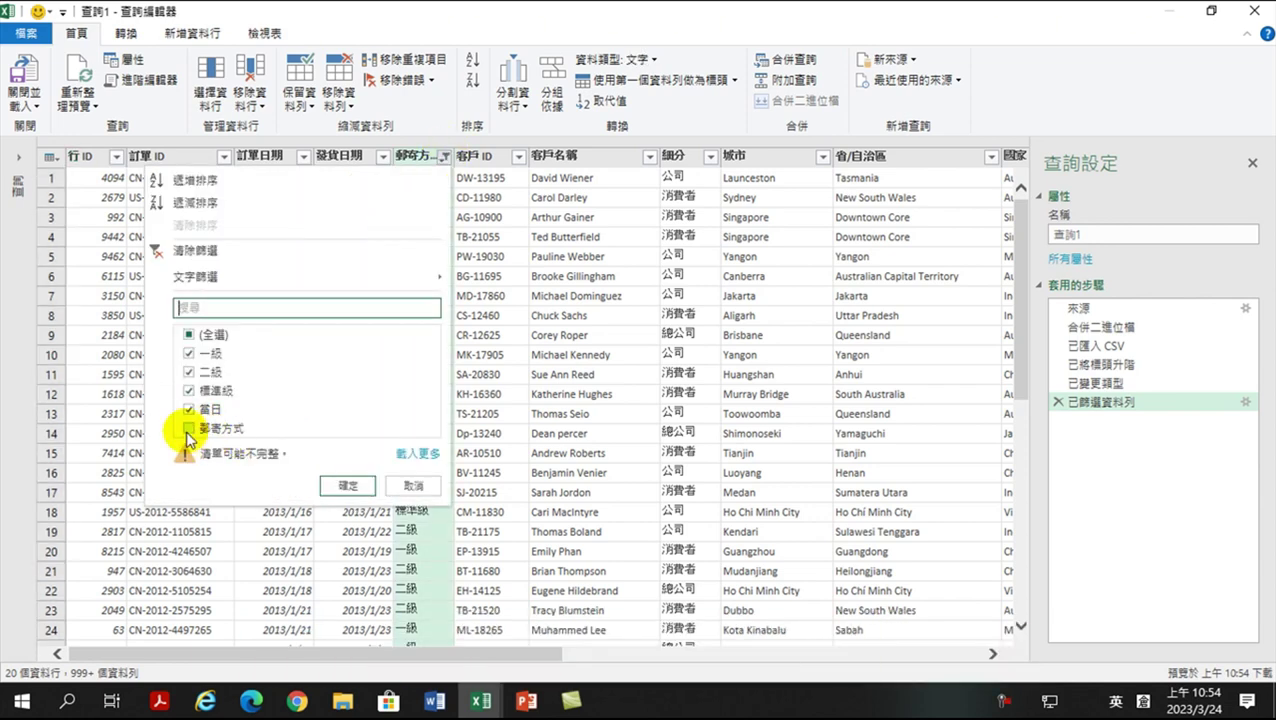
key(Escape)
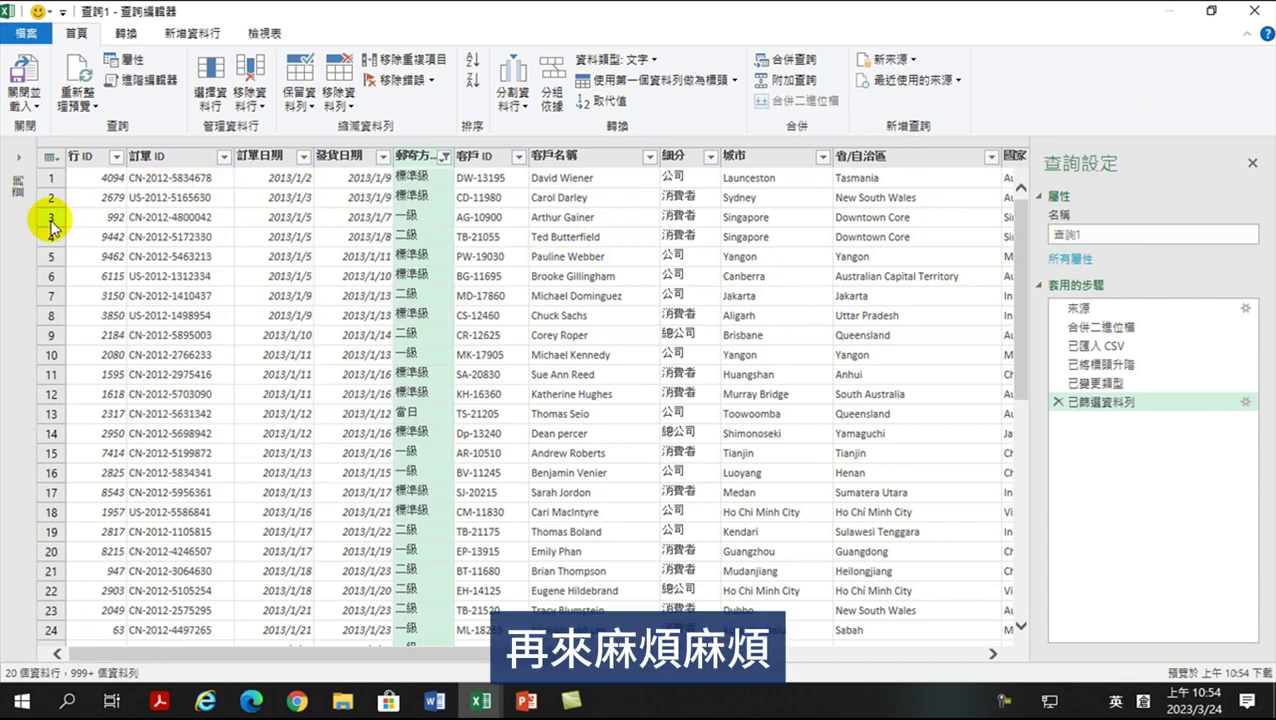
Switch to 查詢2 and filter its 訂單 ID column to exclude the rows with the value 訂單 ID
click(18, 158)
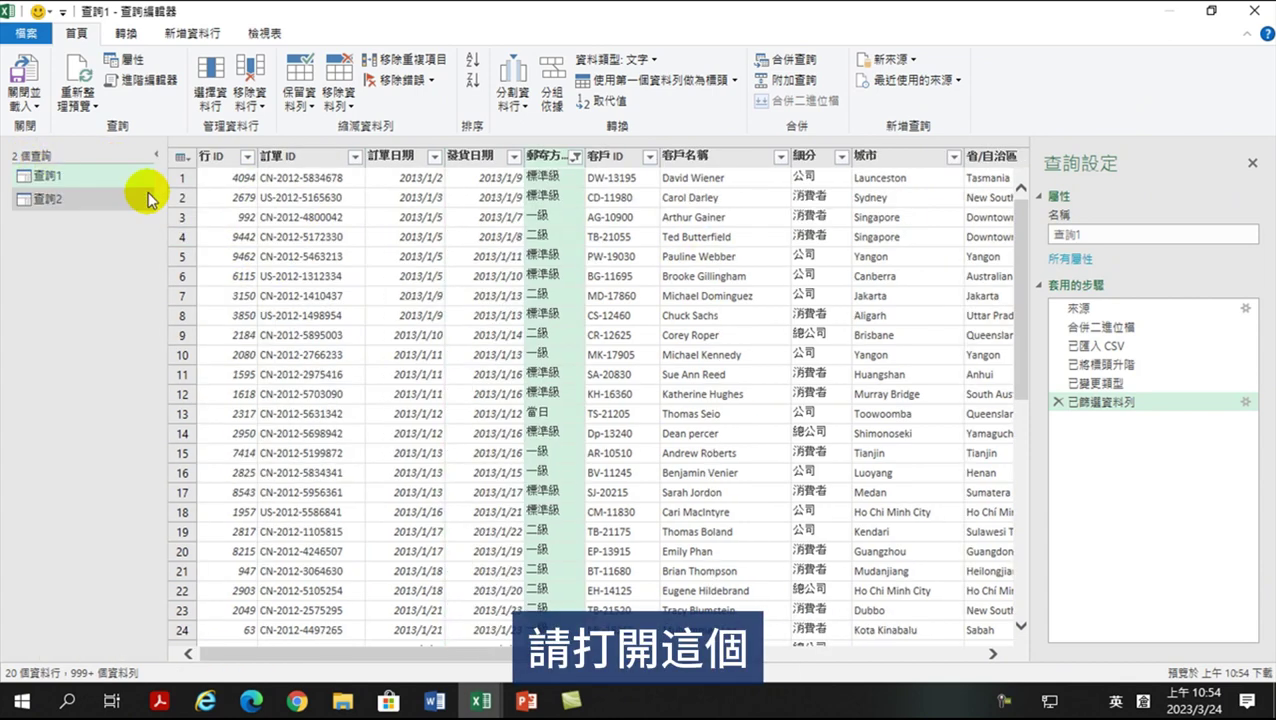
click(157, 155)
click(18, 160)
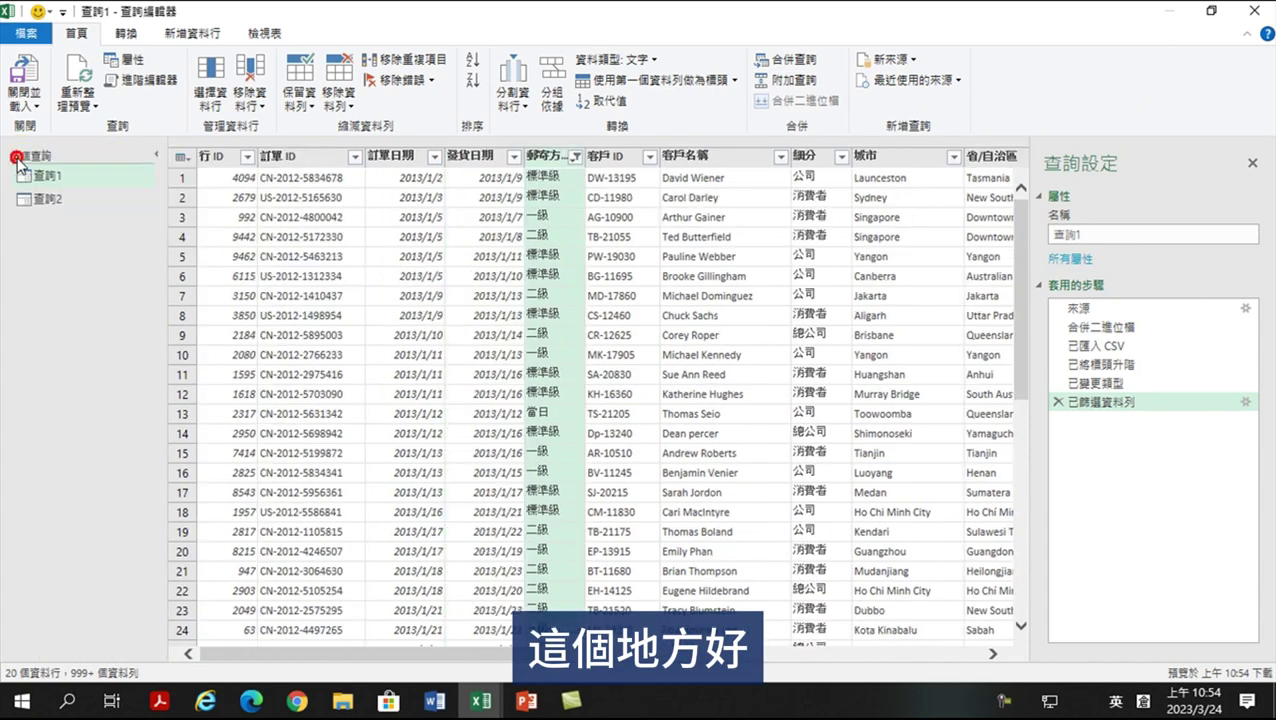
click(50, 200)
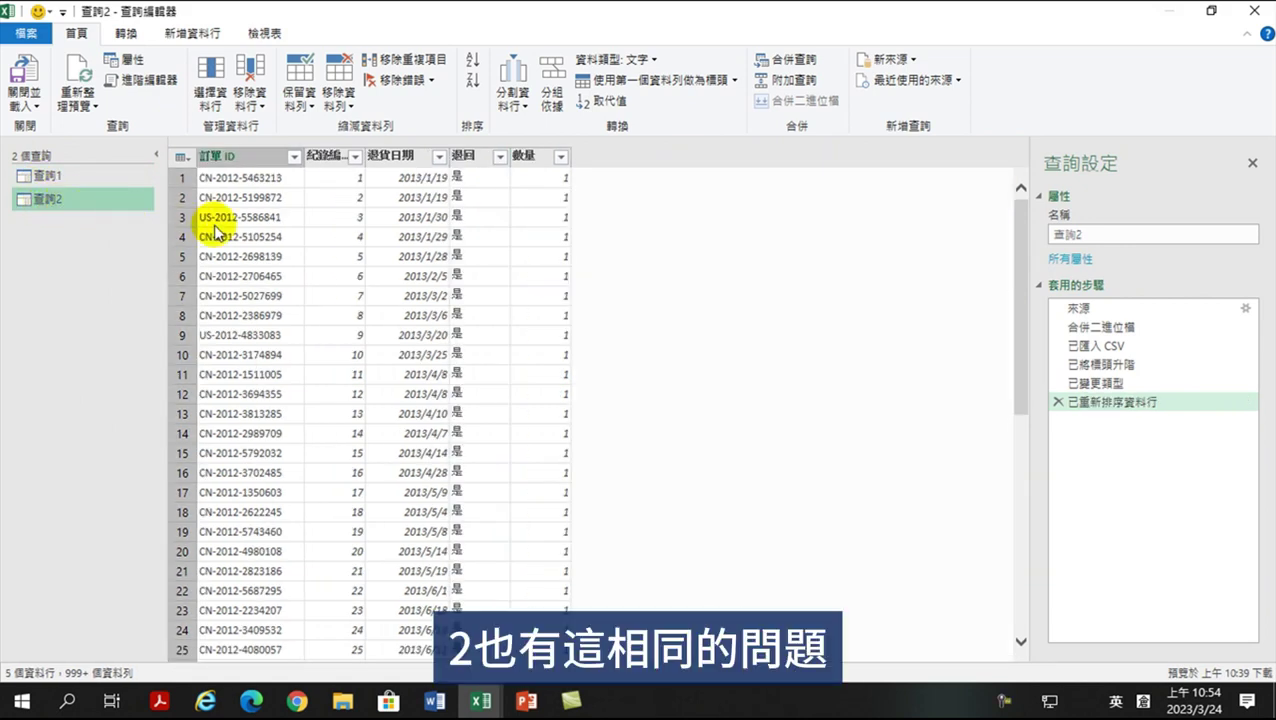
click(294, 158)
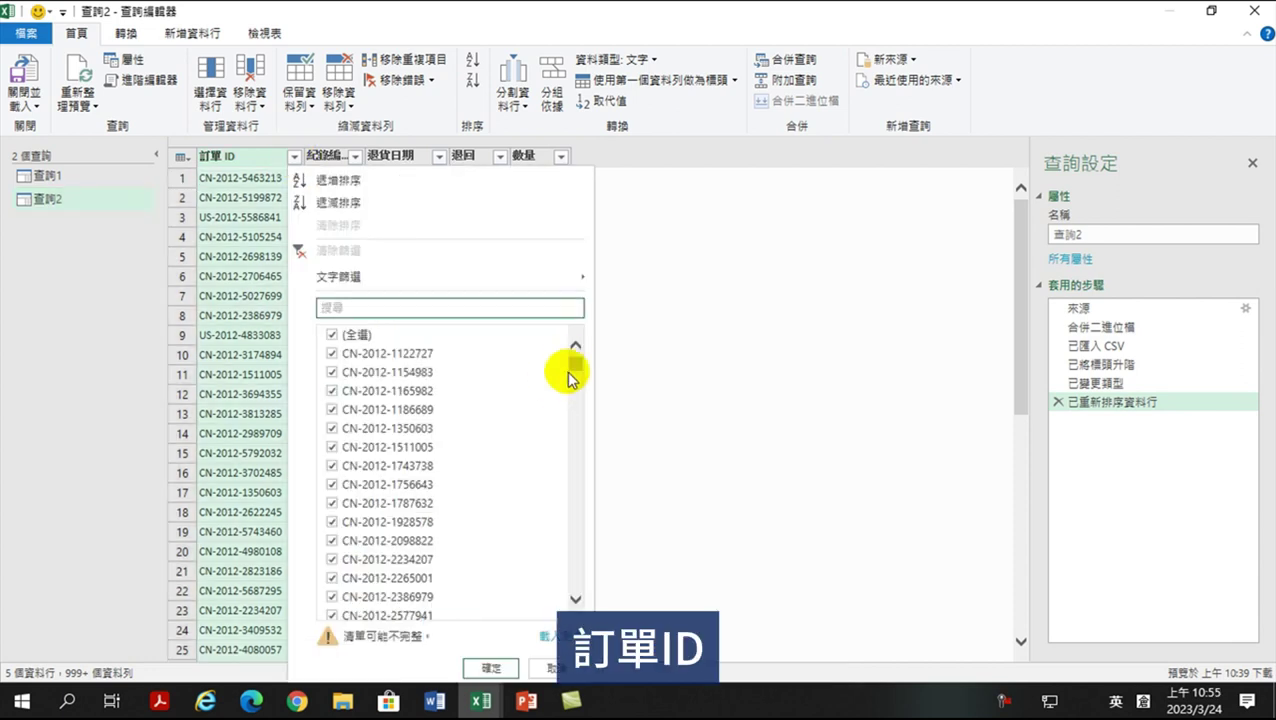
drag(568, 374, 588, 604)
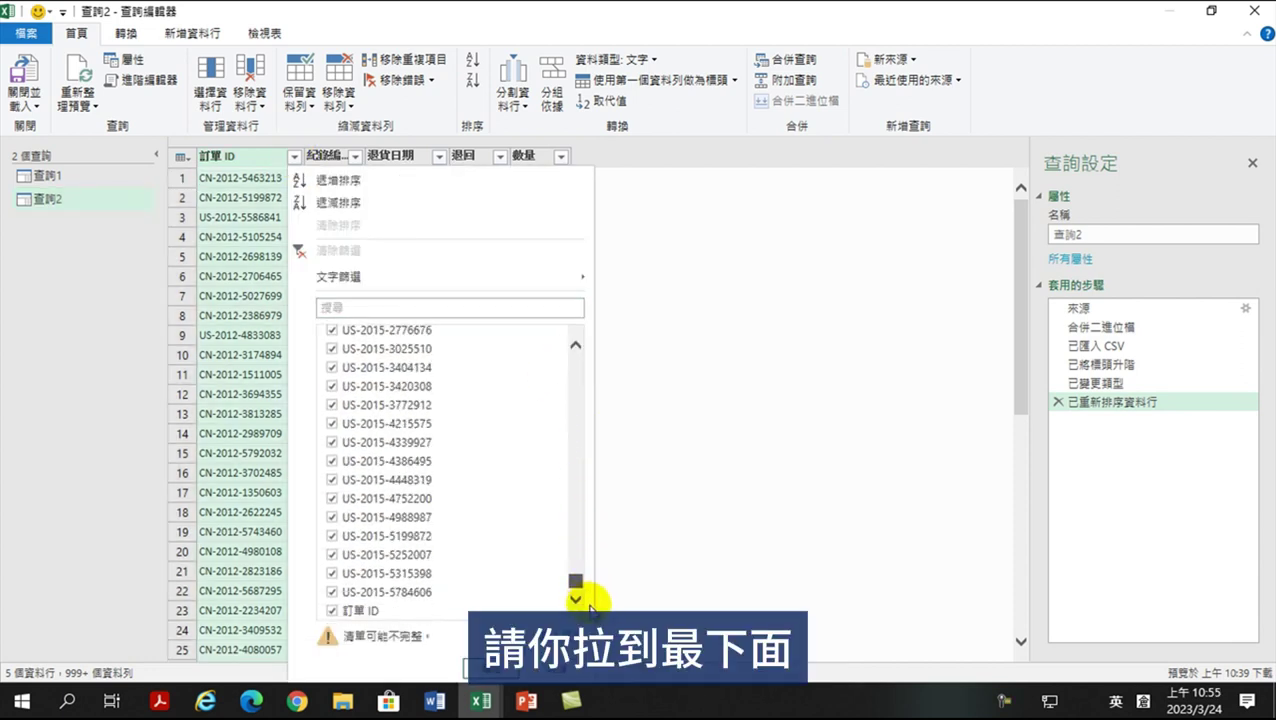
click(333, 611)
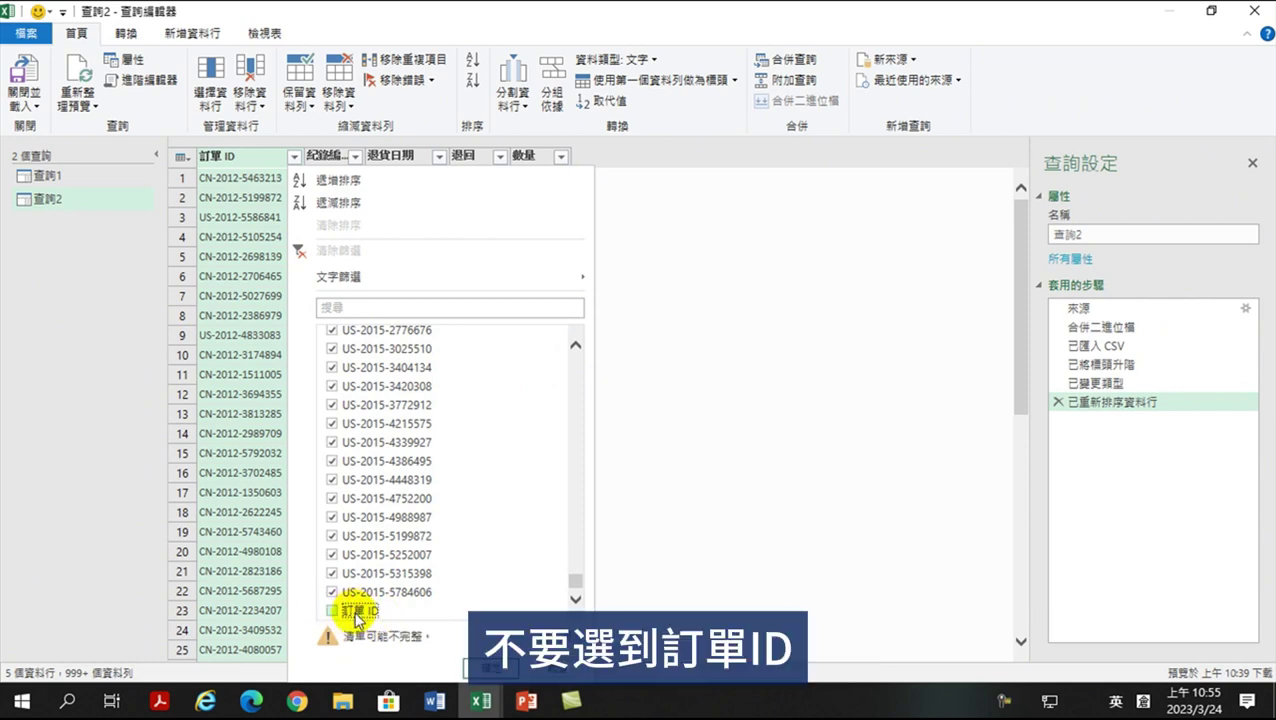
click(492, 668)
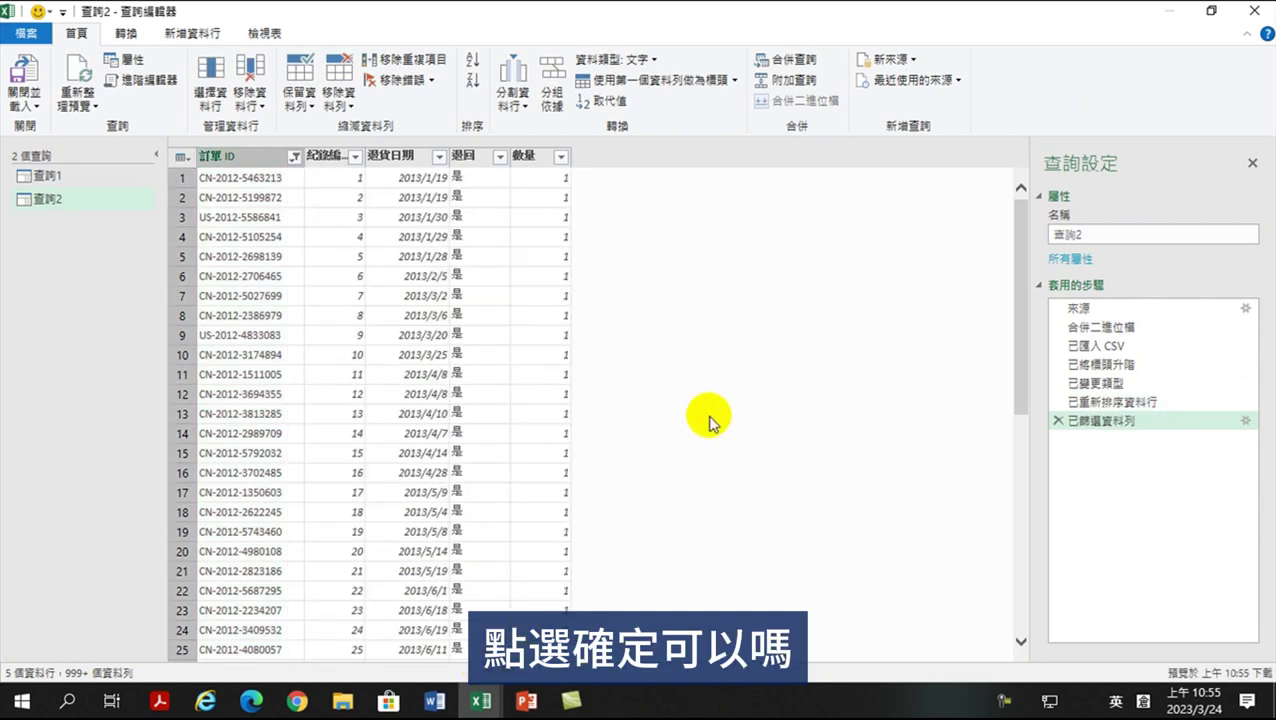
Close the query editor and load the changes, then return to the 銷貨 sheet and hide the workbook queries list
click(26, 80)
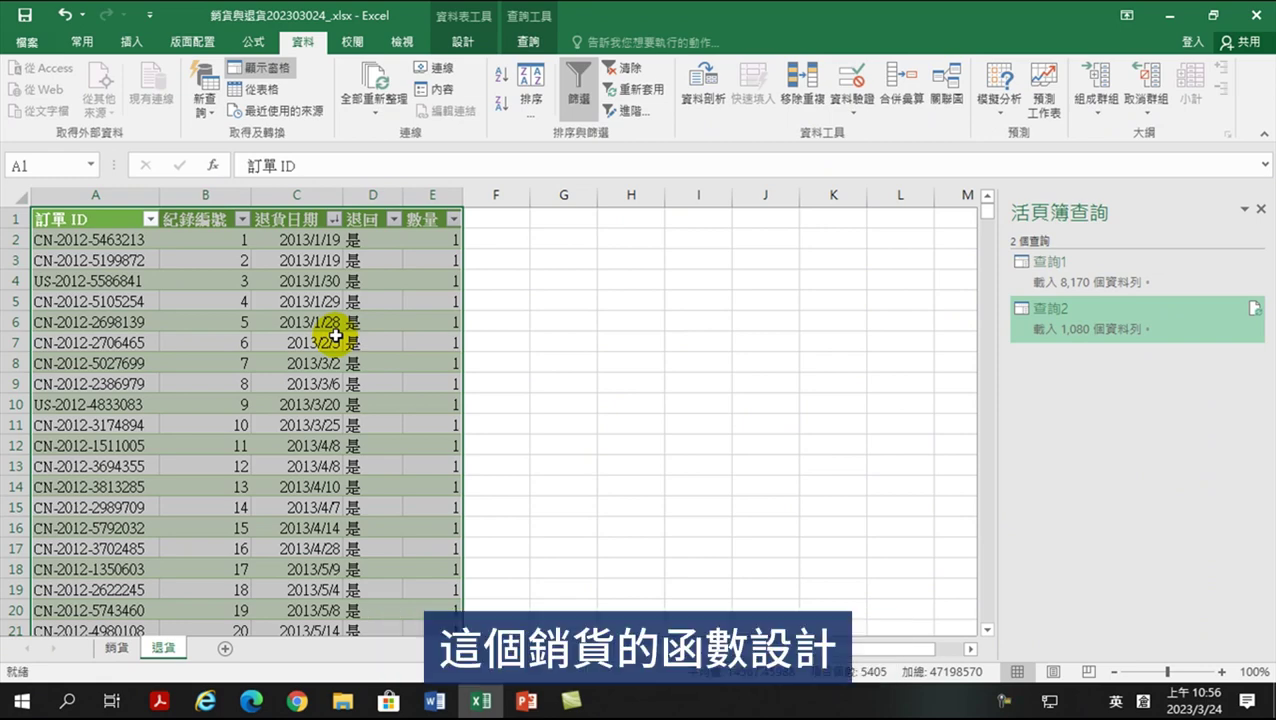
click(116, 648)
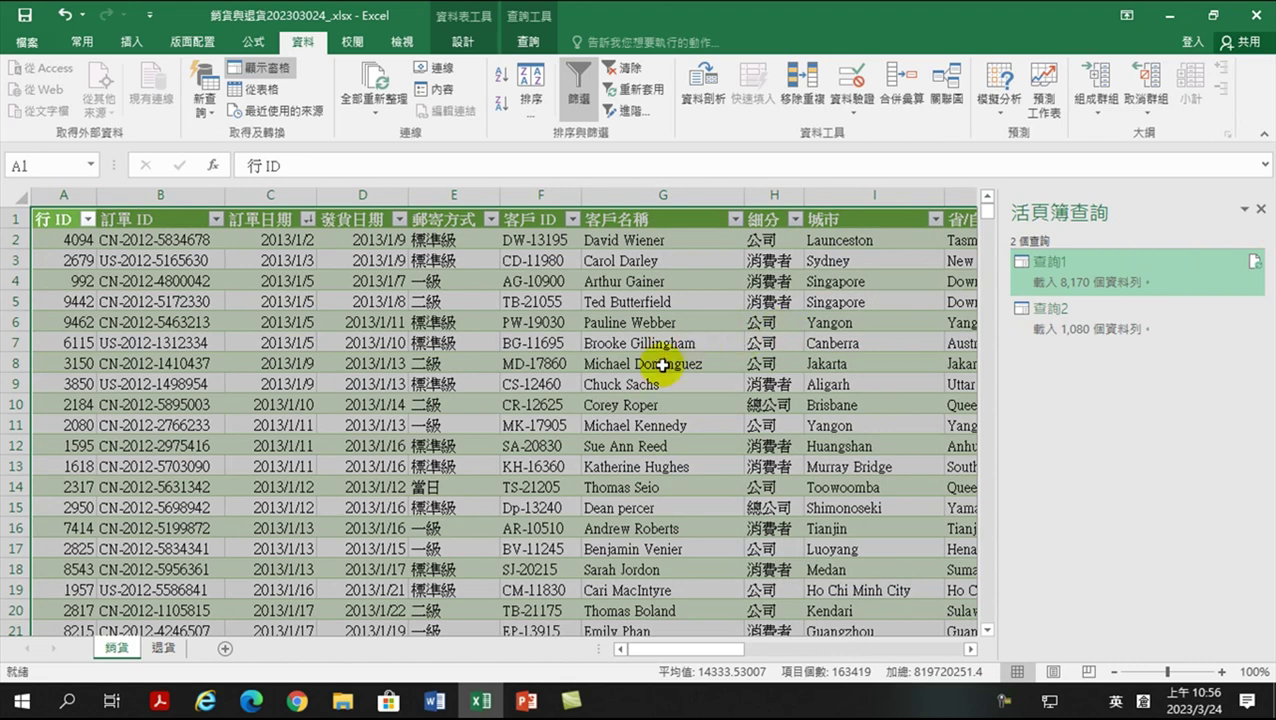
click(1261, 210)
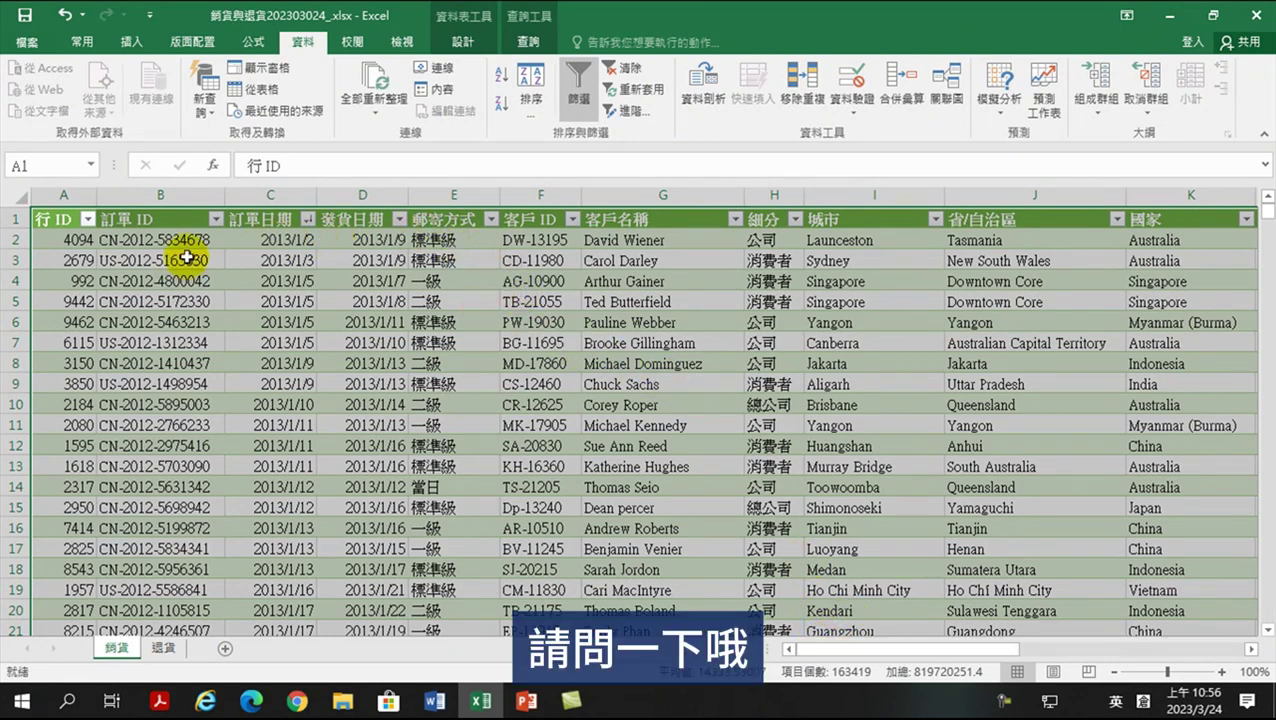
Examine the order dates of the first three records on the 銷貨 sheet, selecting rows 2 to 4 one after another
click(270, 240)
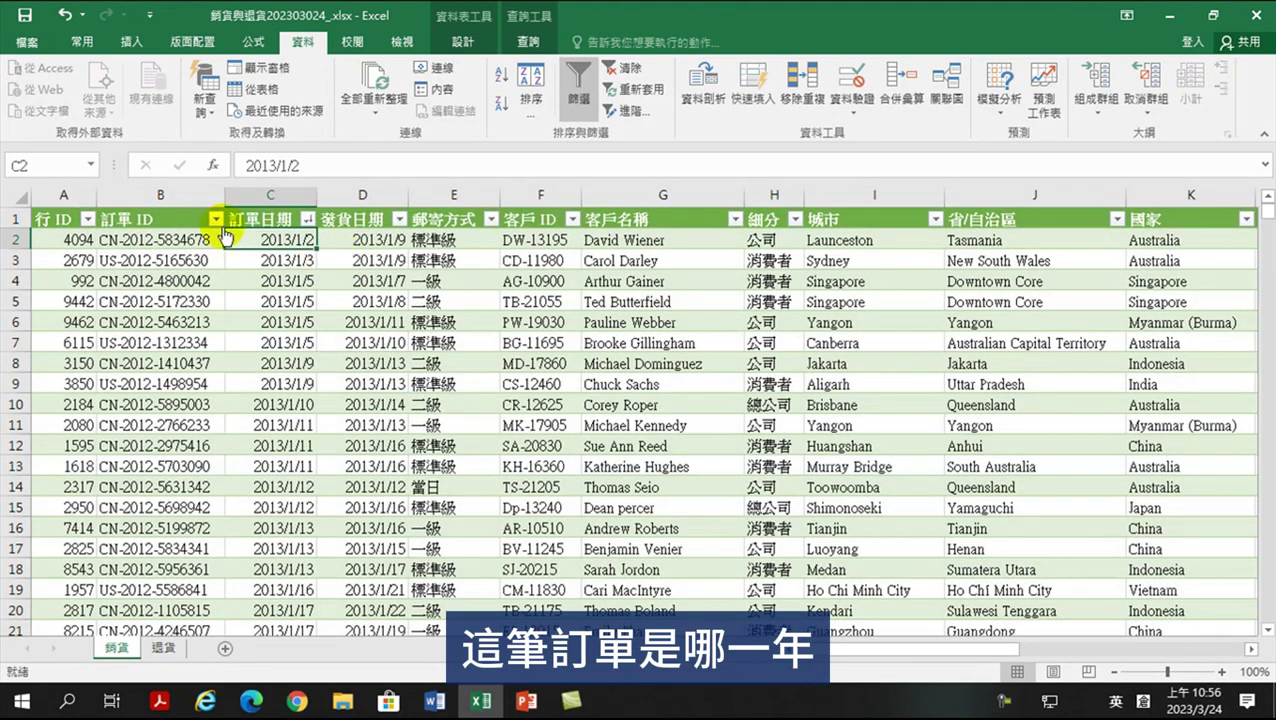
click(16, 243)
click(16, 262)
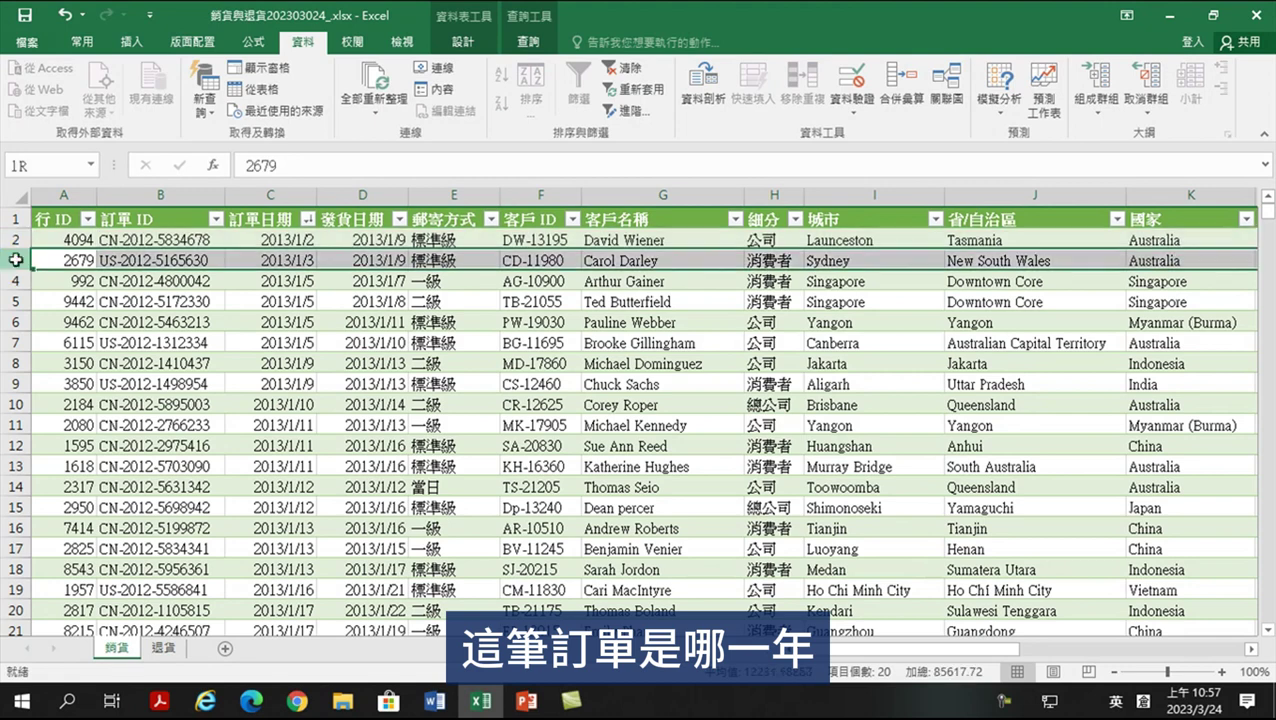
click(16, 281)
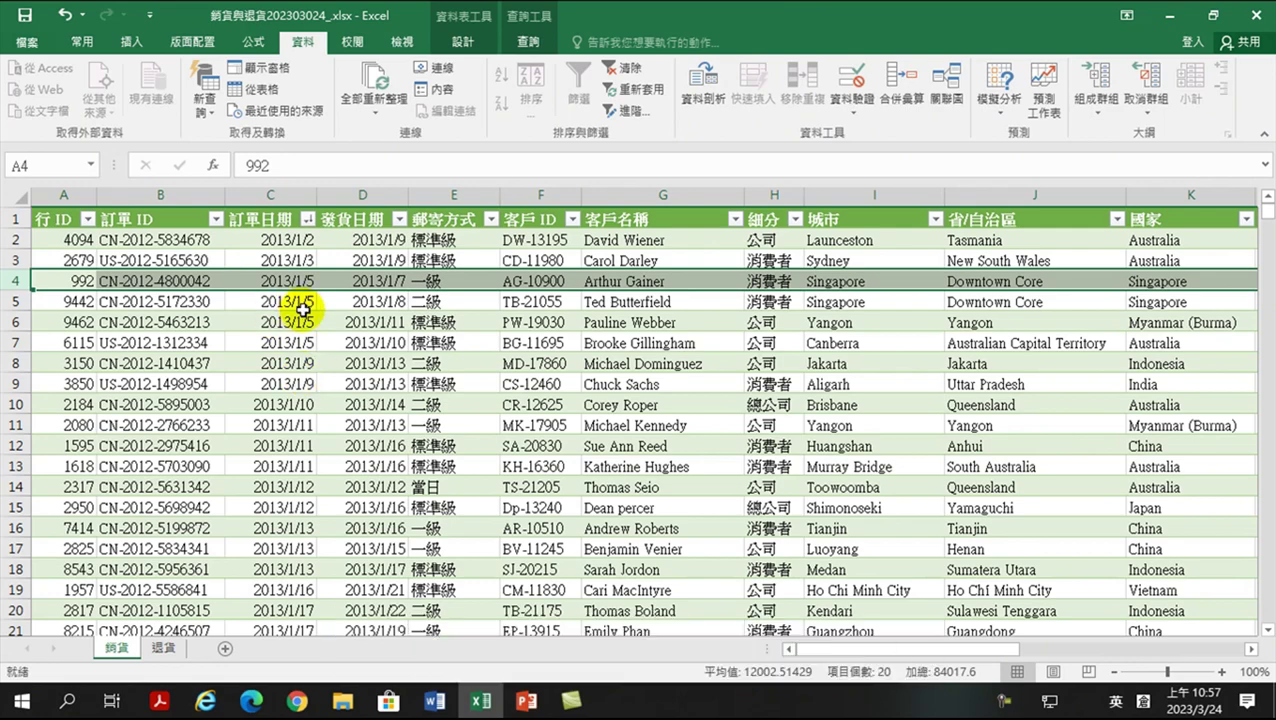
Select the empty cell U2 beside the 利潤 column of the 銷貨 table
drag(820, 649, 1260, 652)
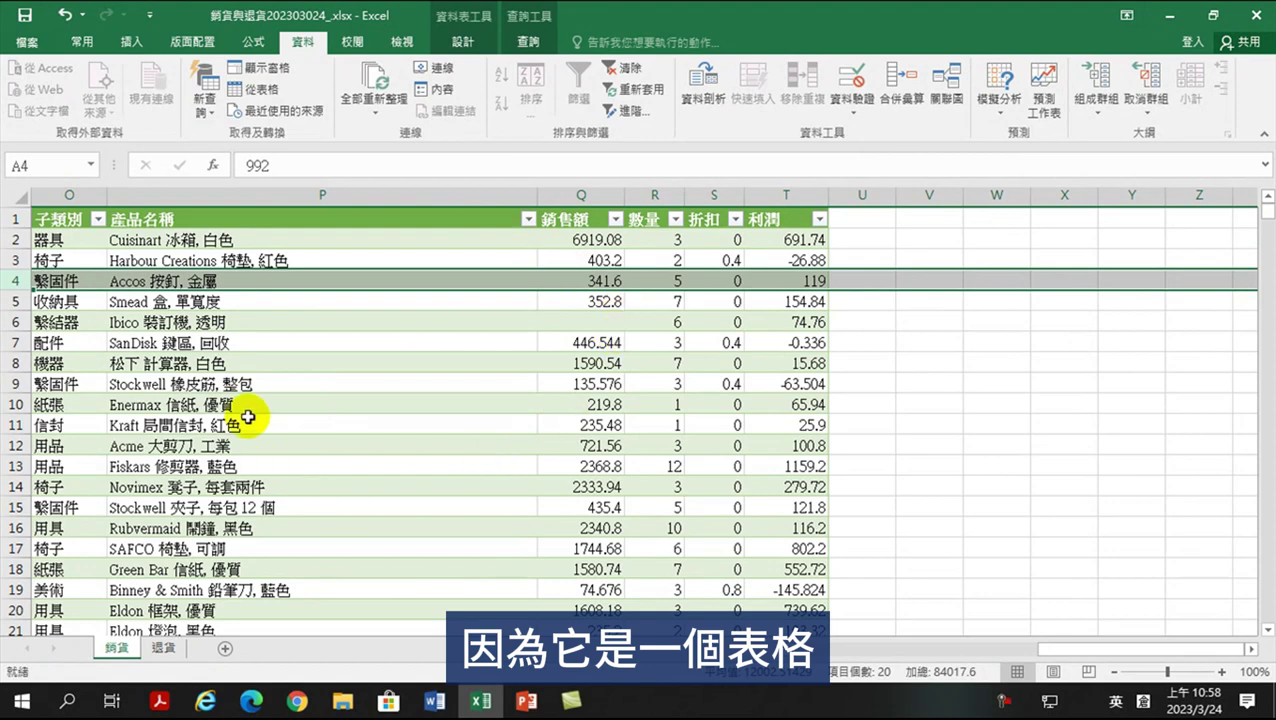
click(849, 240)
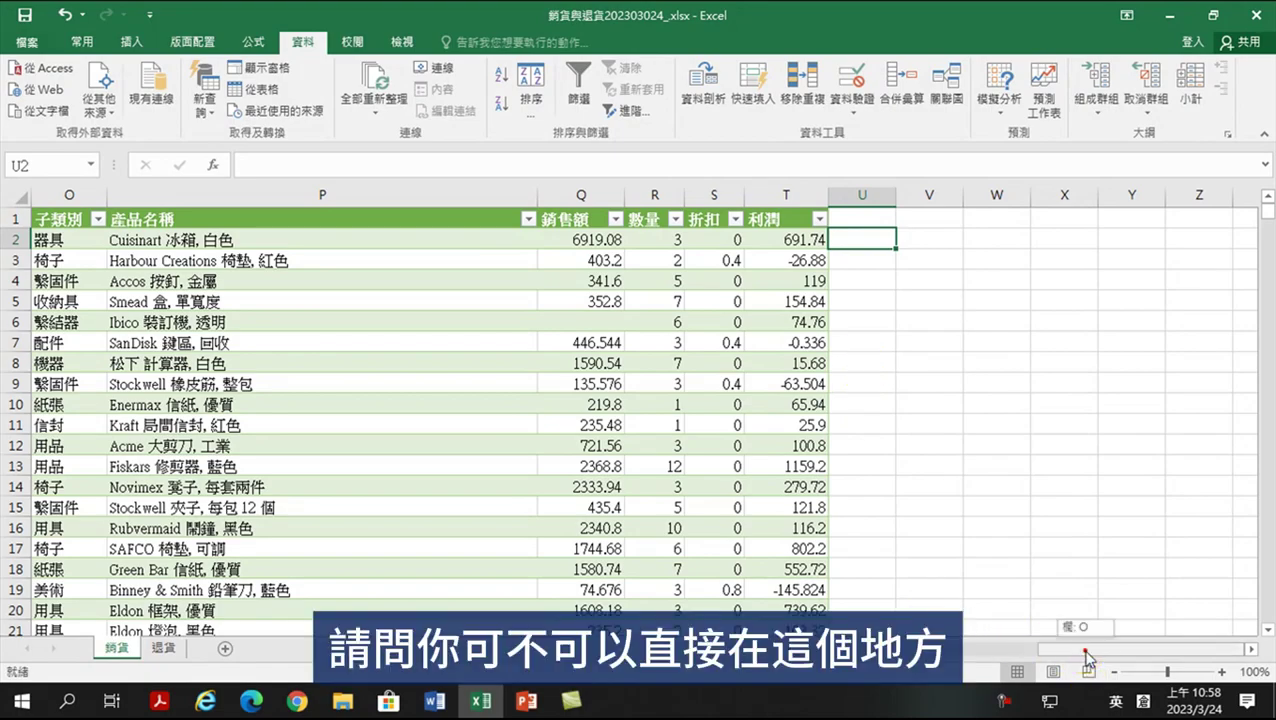
drag(1159, 650, 950, 650)
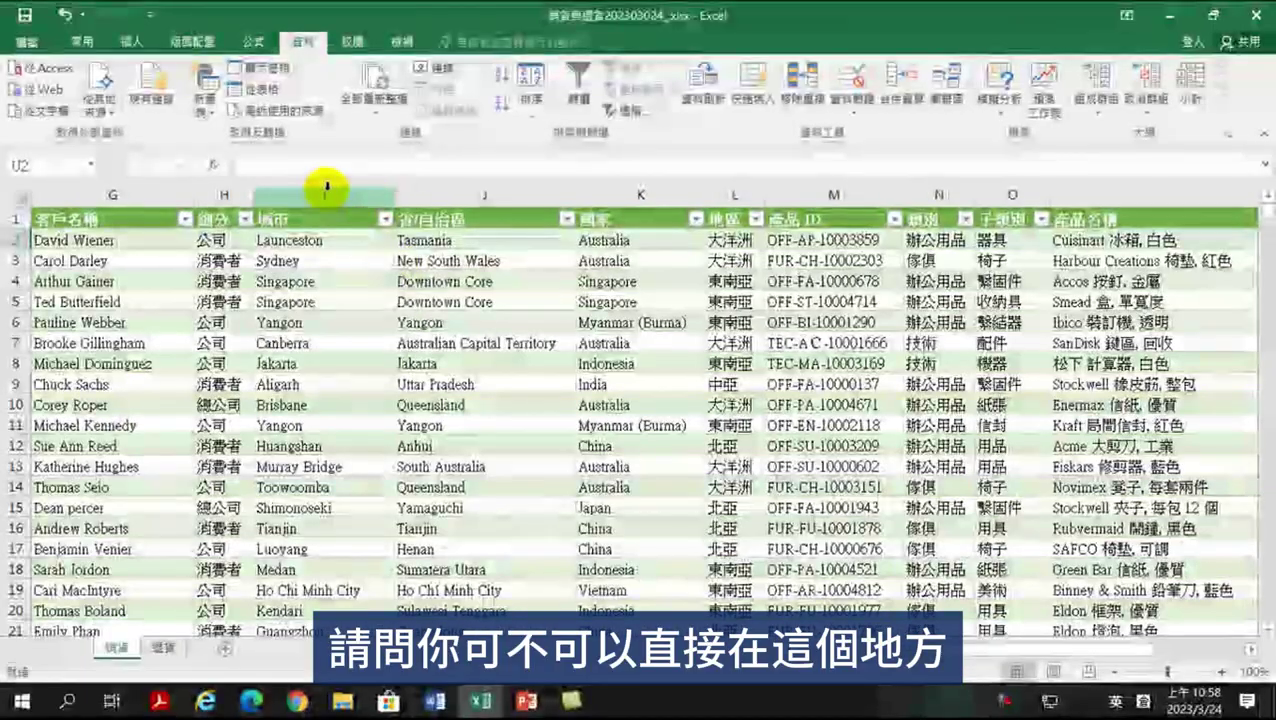
scroll(955, 660, left, 6)
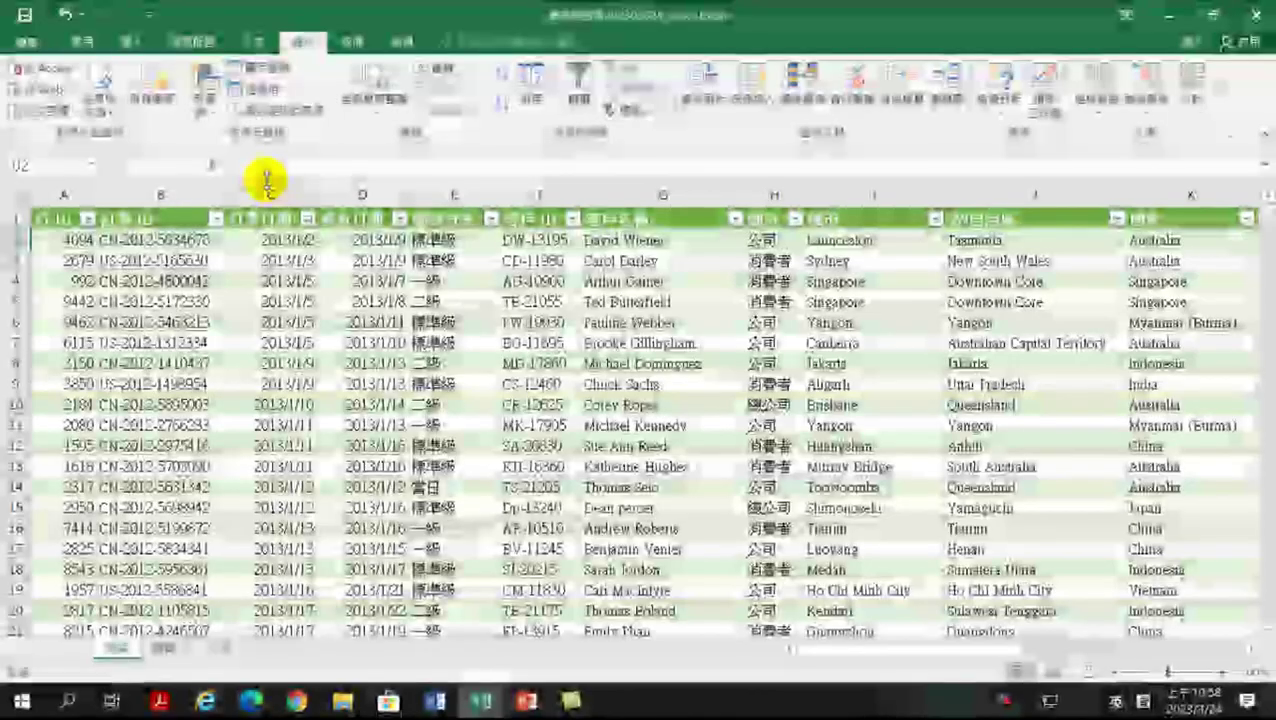
right_click(342, 194)
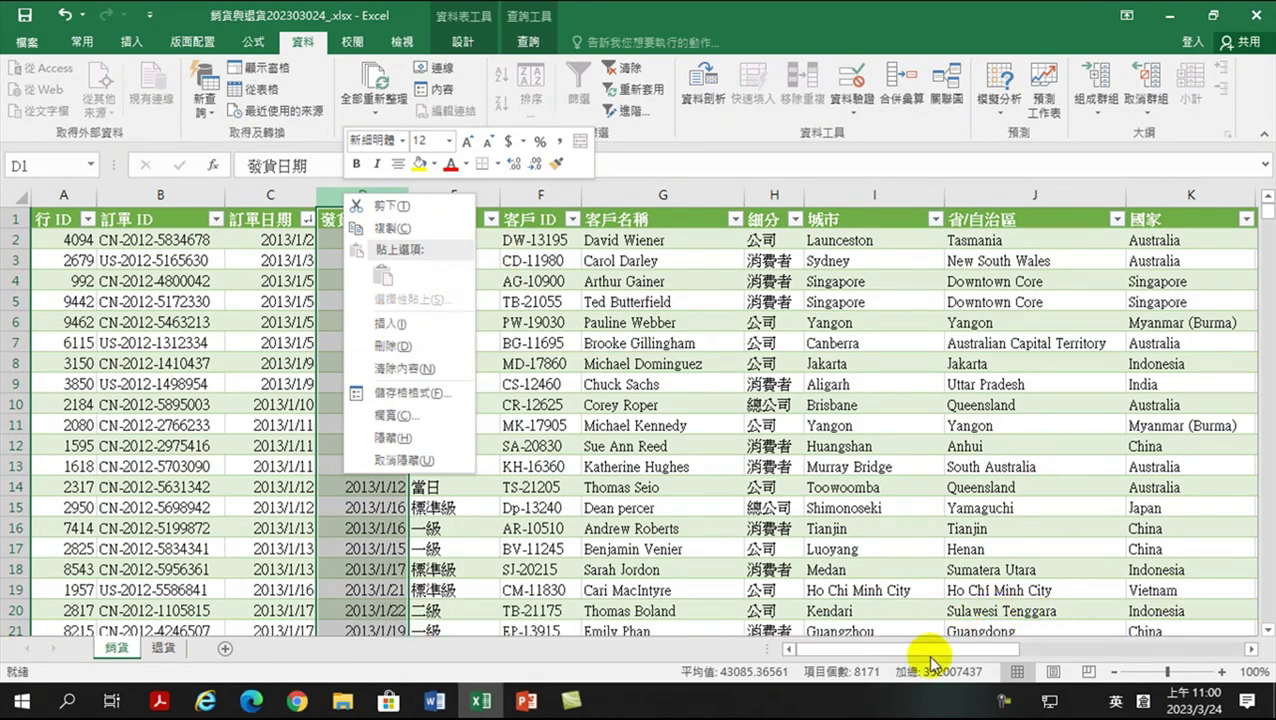
click(896, 649)
Add a new column headed 年 in cell U1, directly beside the 利潤 column of the 銷貨 table
drag(896, 649, 1250, 652)
click(697, 247)
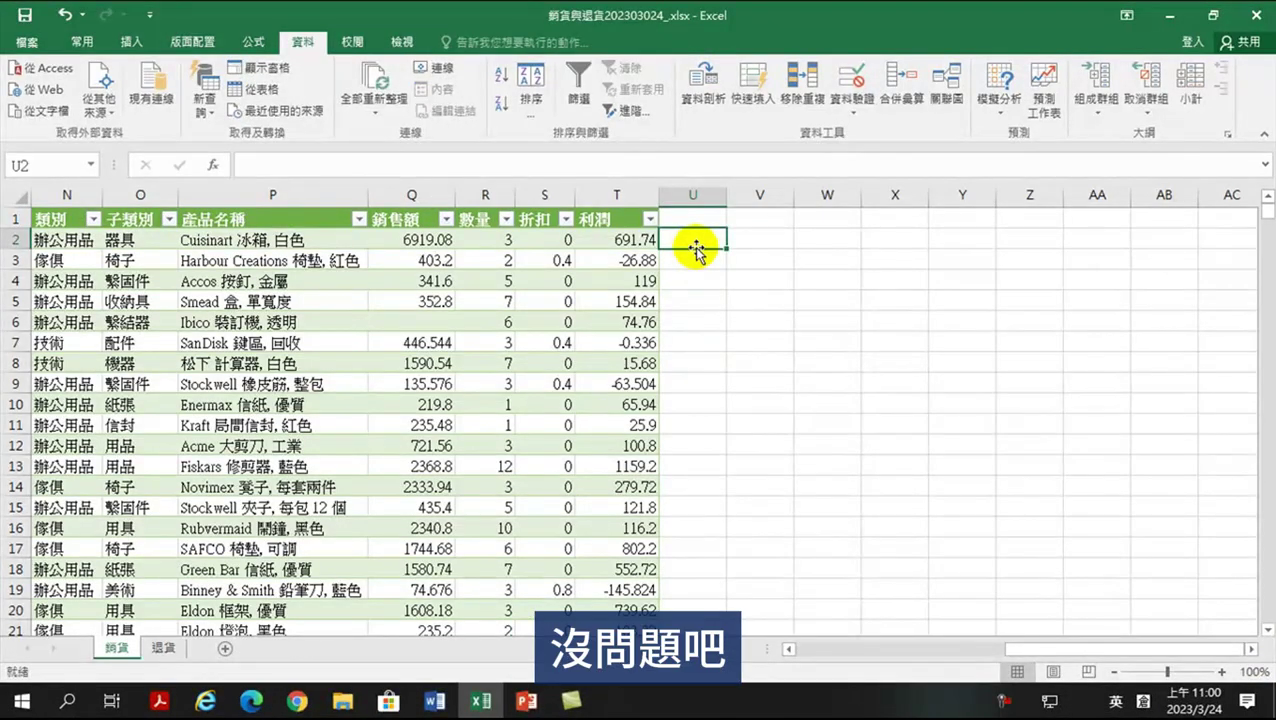
click(687, 222)
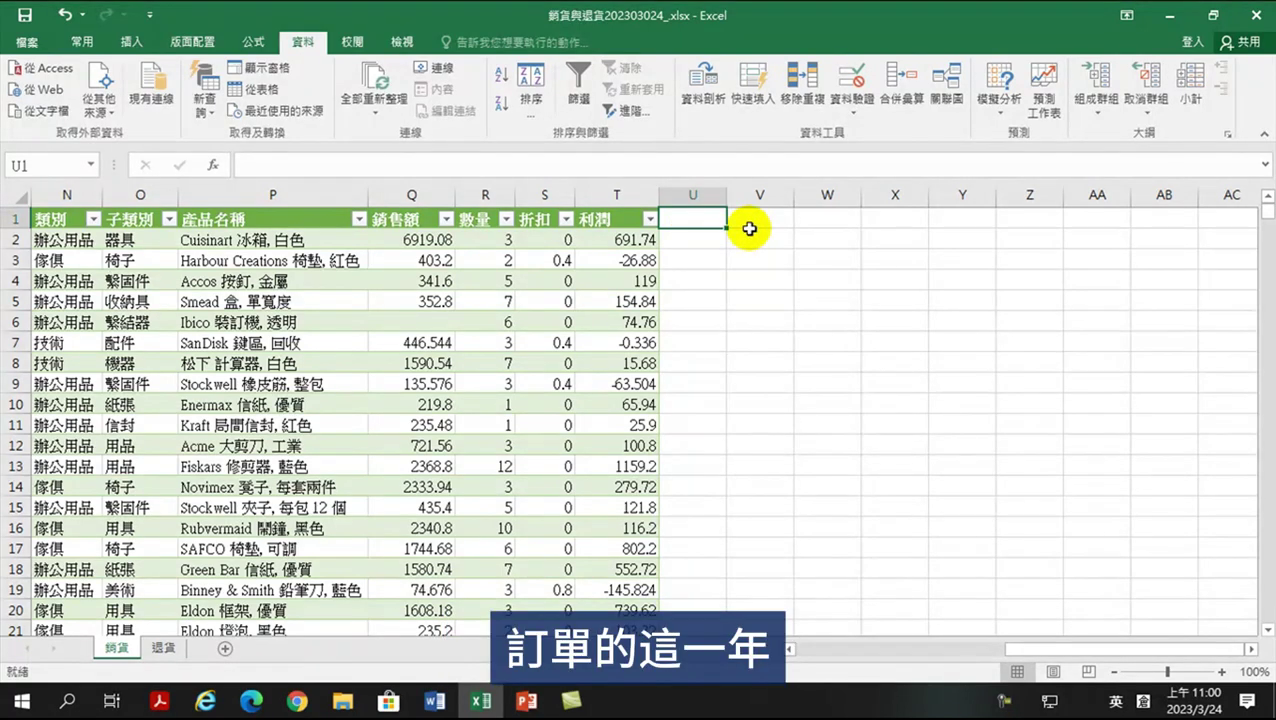
text(年)
key(Return)
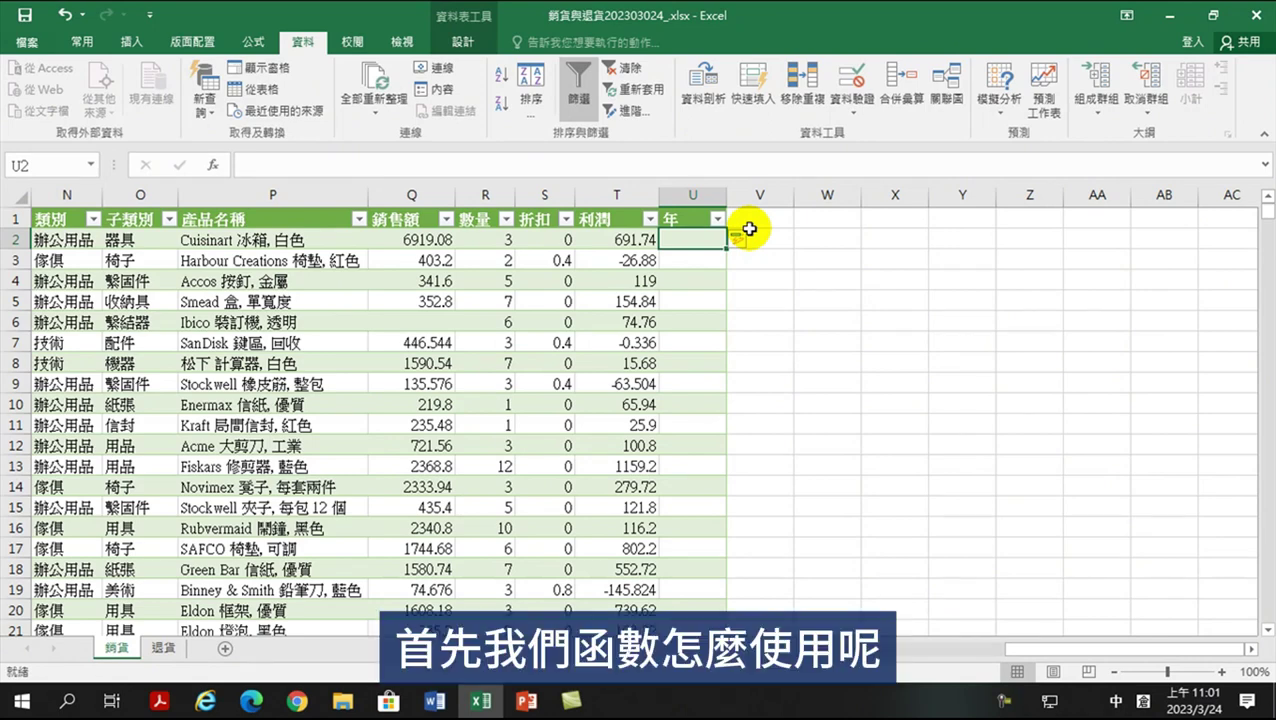
Find the YEAR function for cell U2 and insert it with the row's 訂單日期 as Serial_number to fill the 年 column
click(213, 169)
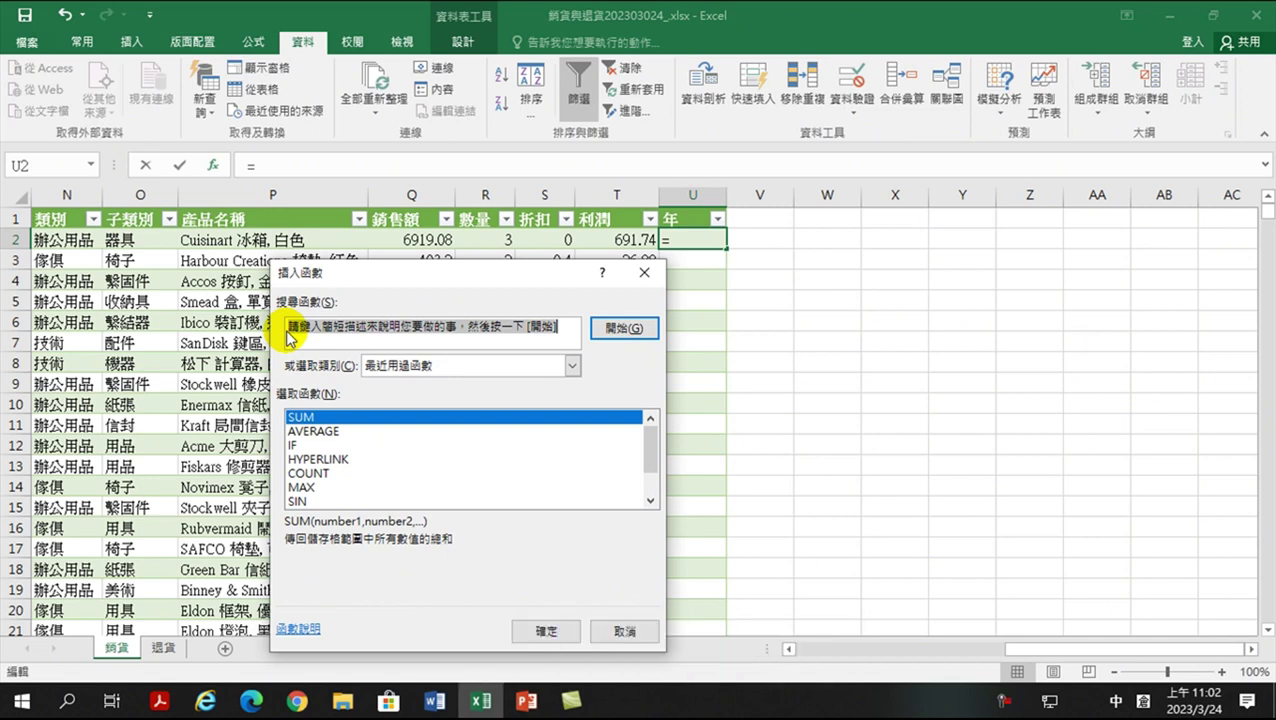
text(year)
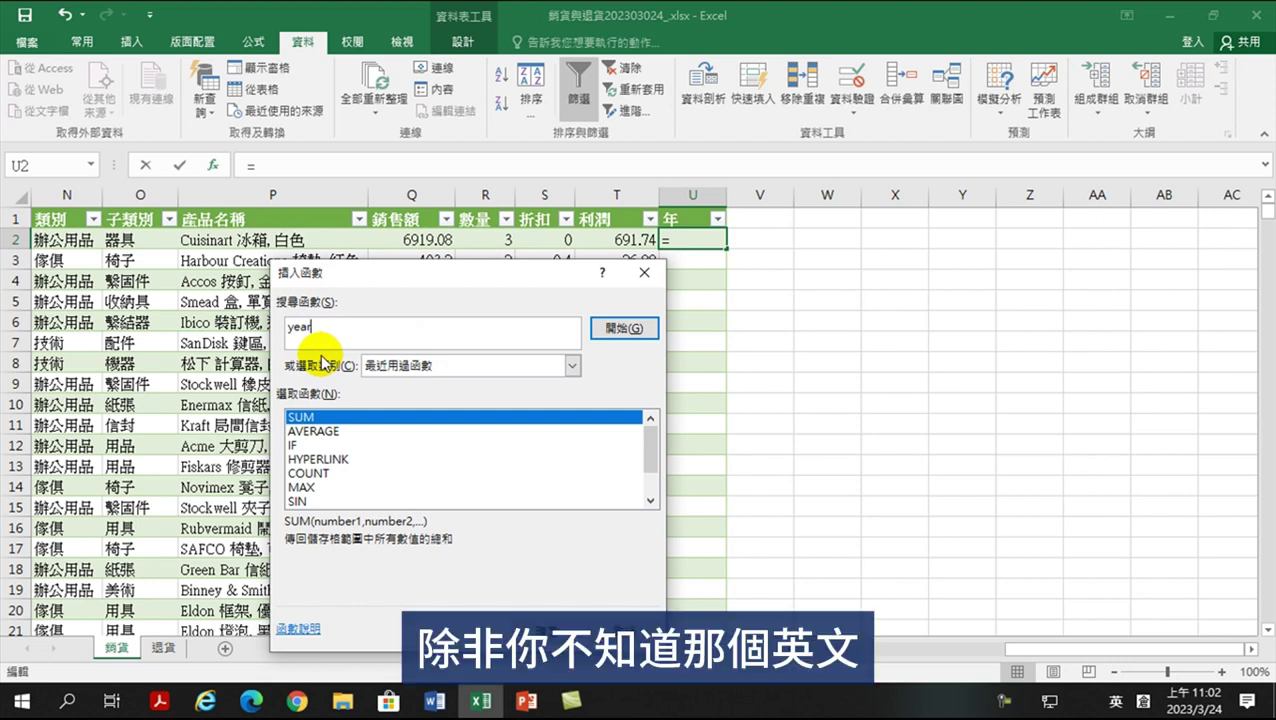
key(Return)
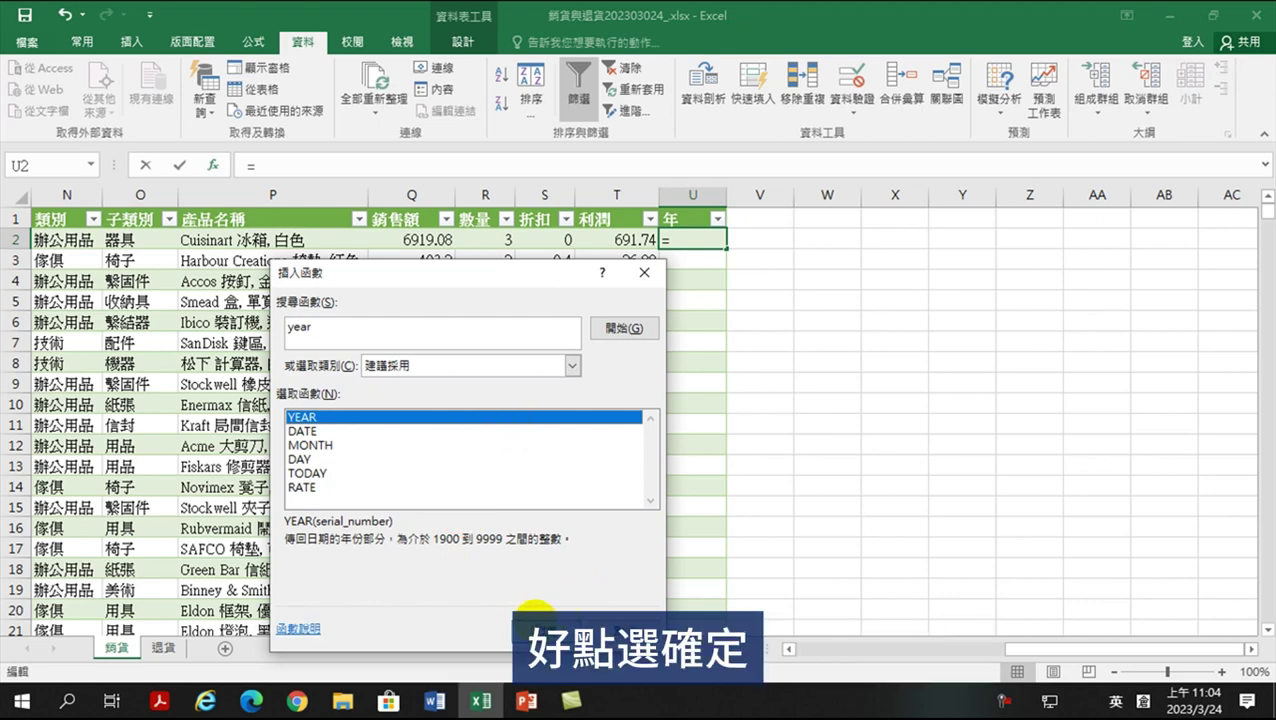
click(535, 624)
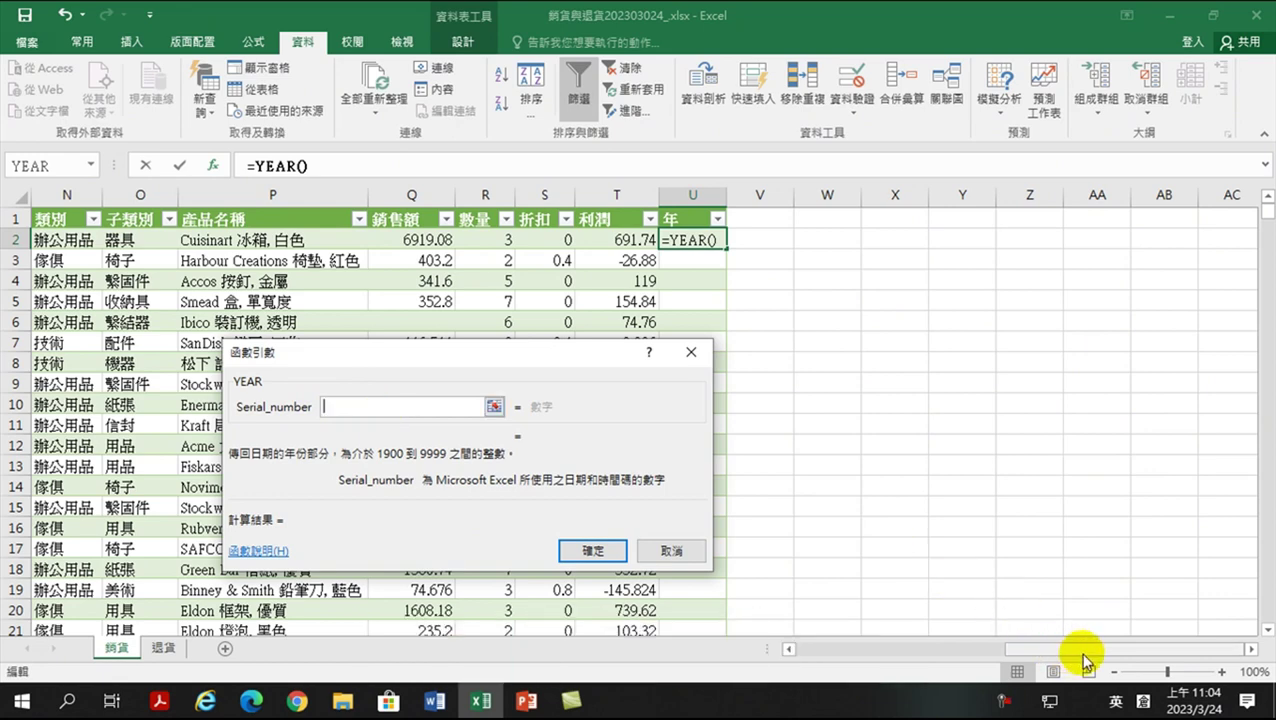
drag(1083, 653, 890, 652)
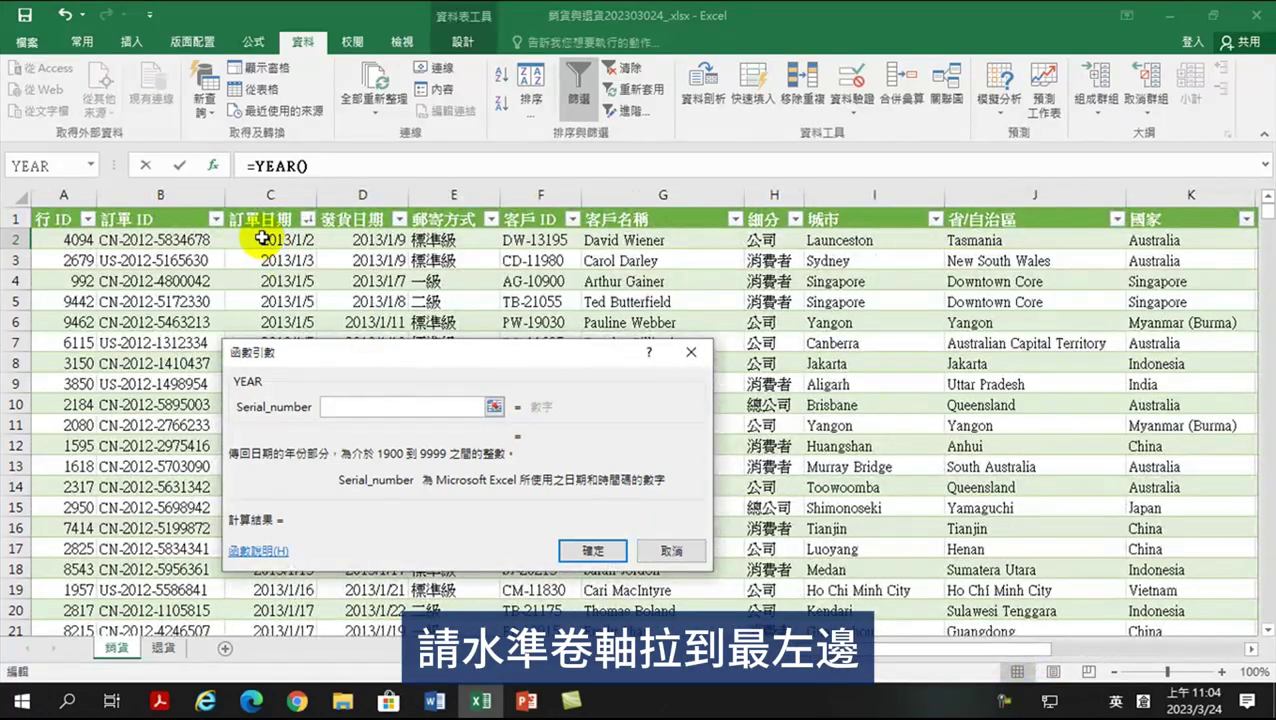
click(262, 238)
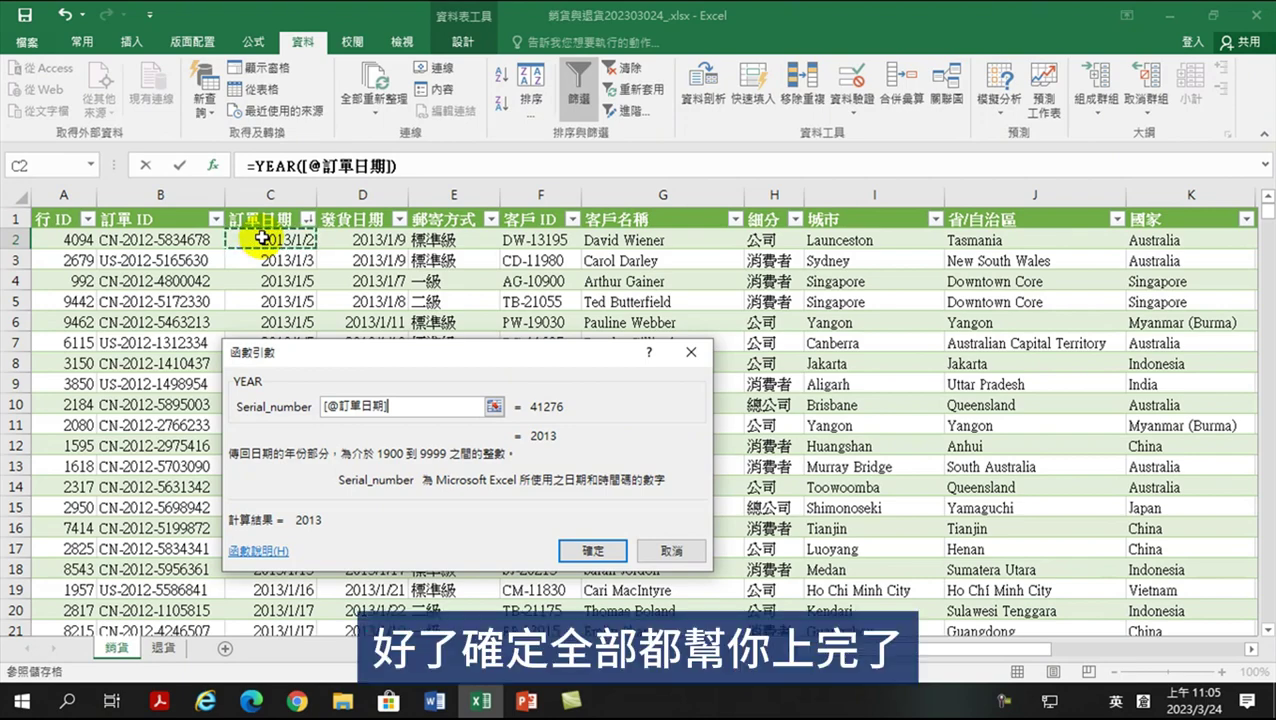
click(580, 549)
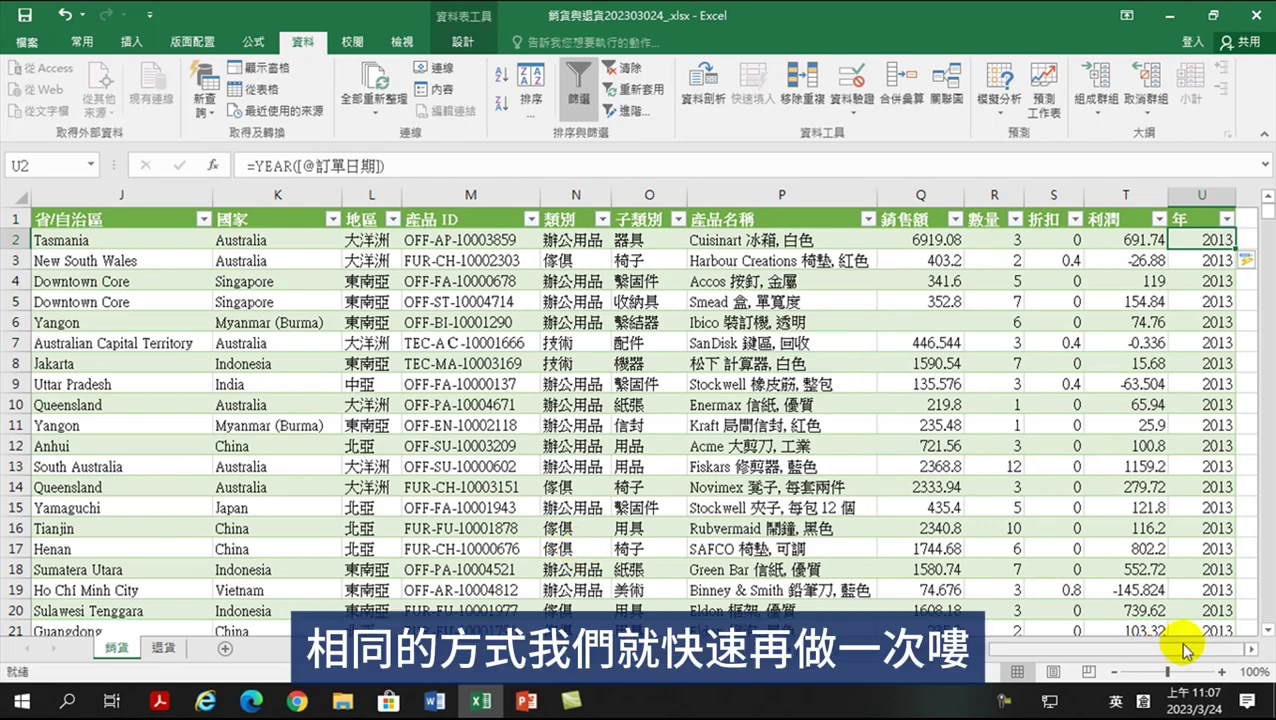
Add another table column headed 月 in cell V1, beside the 年 column
click(1251, 649)
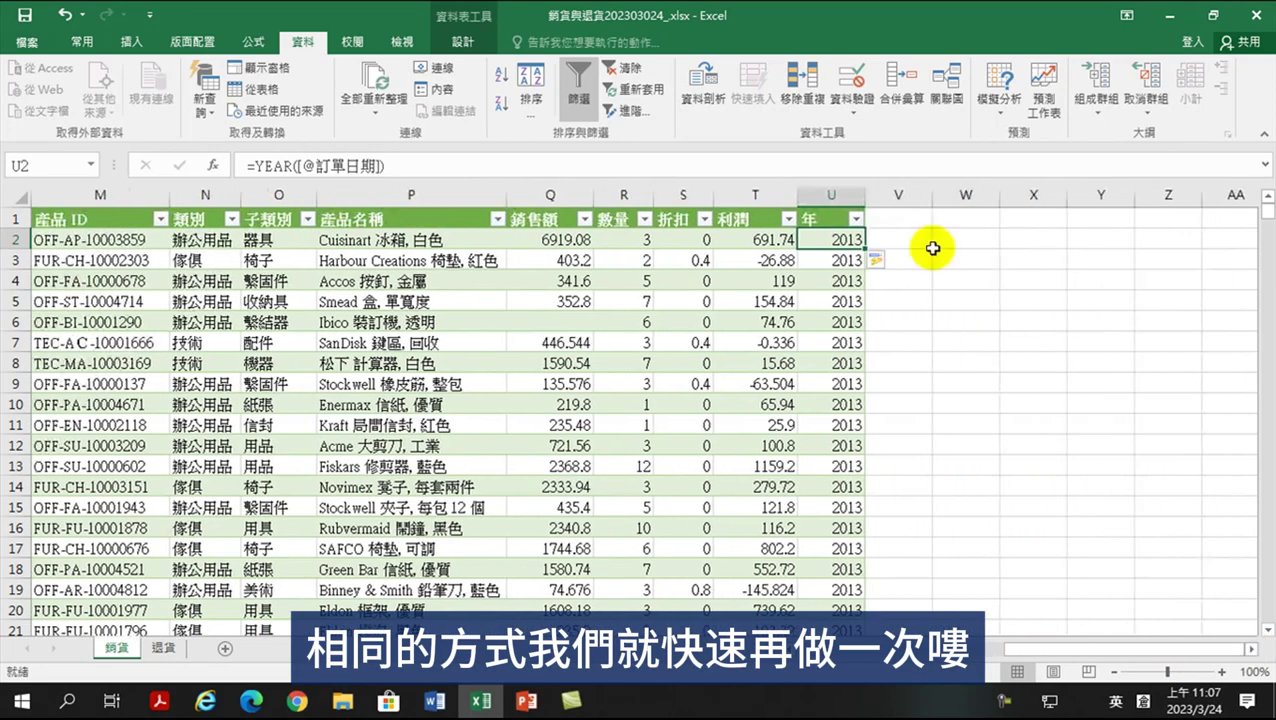
click(888, 218)
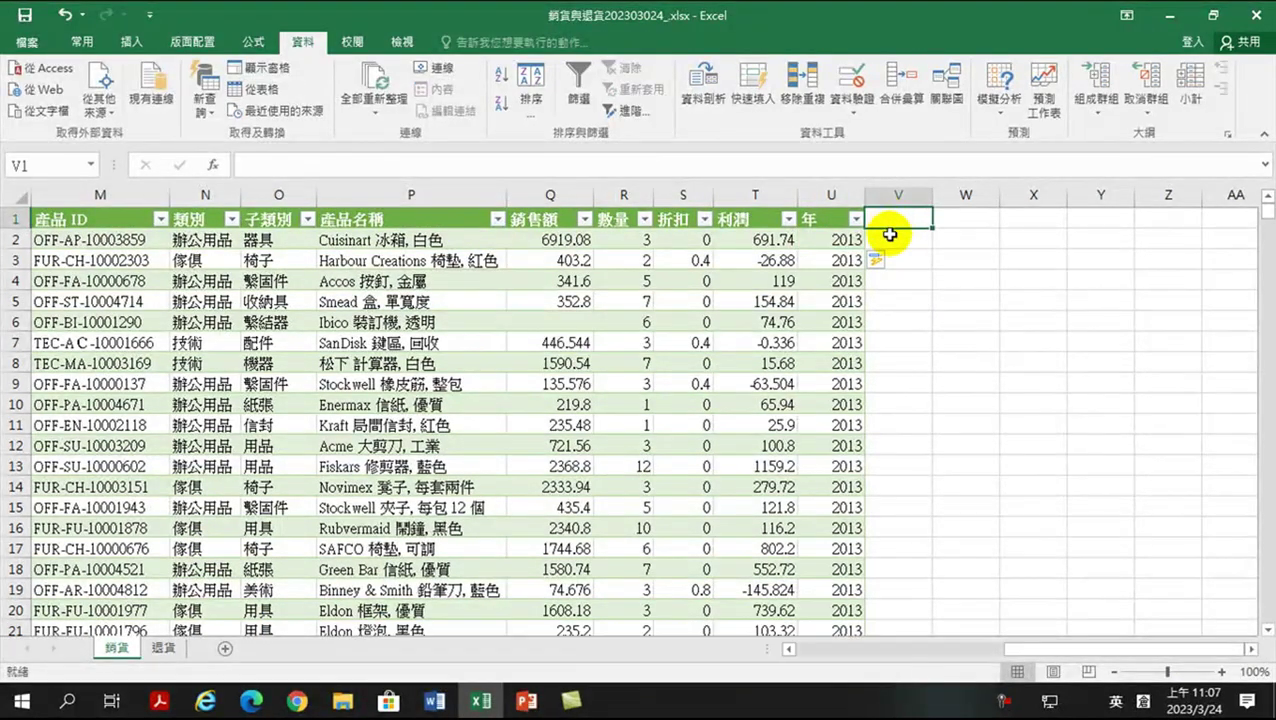
text(b)
key(space)
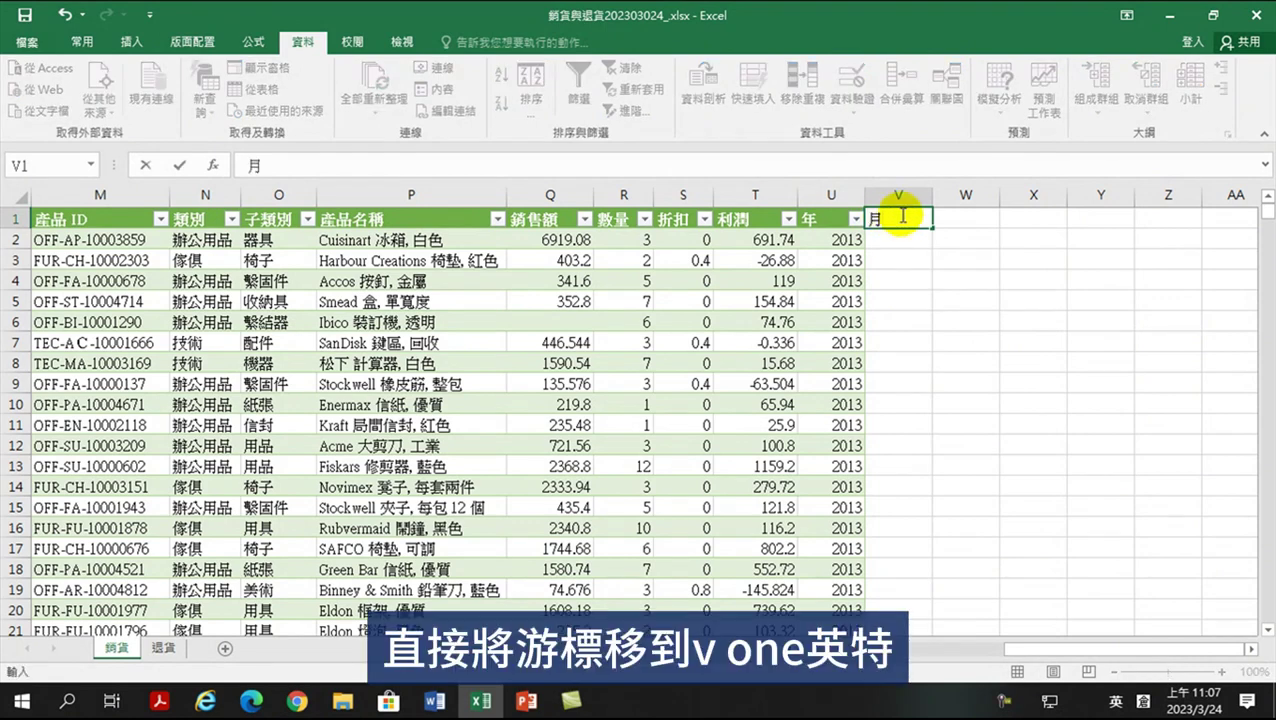
key(Return)
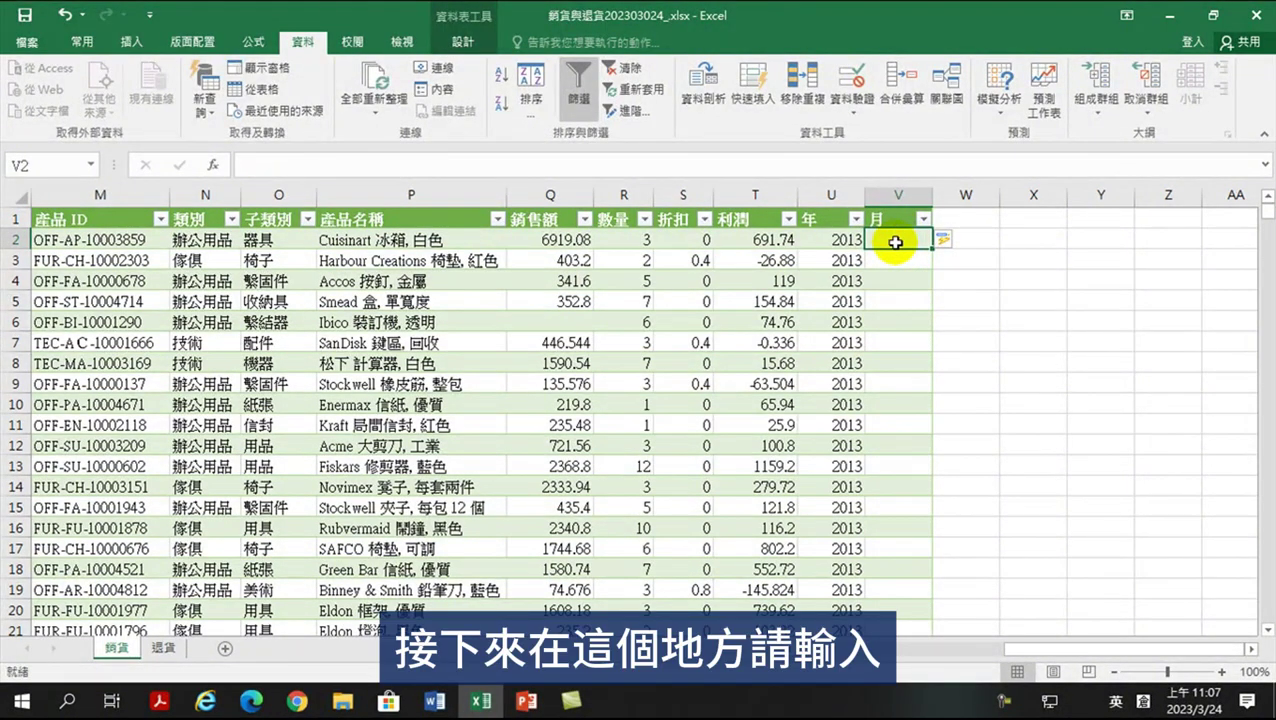
Find the MONTH function for cell V2 and insert it with the row's 訂單日期 as Serial_number to fill the 月 column
click(213, 165)
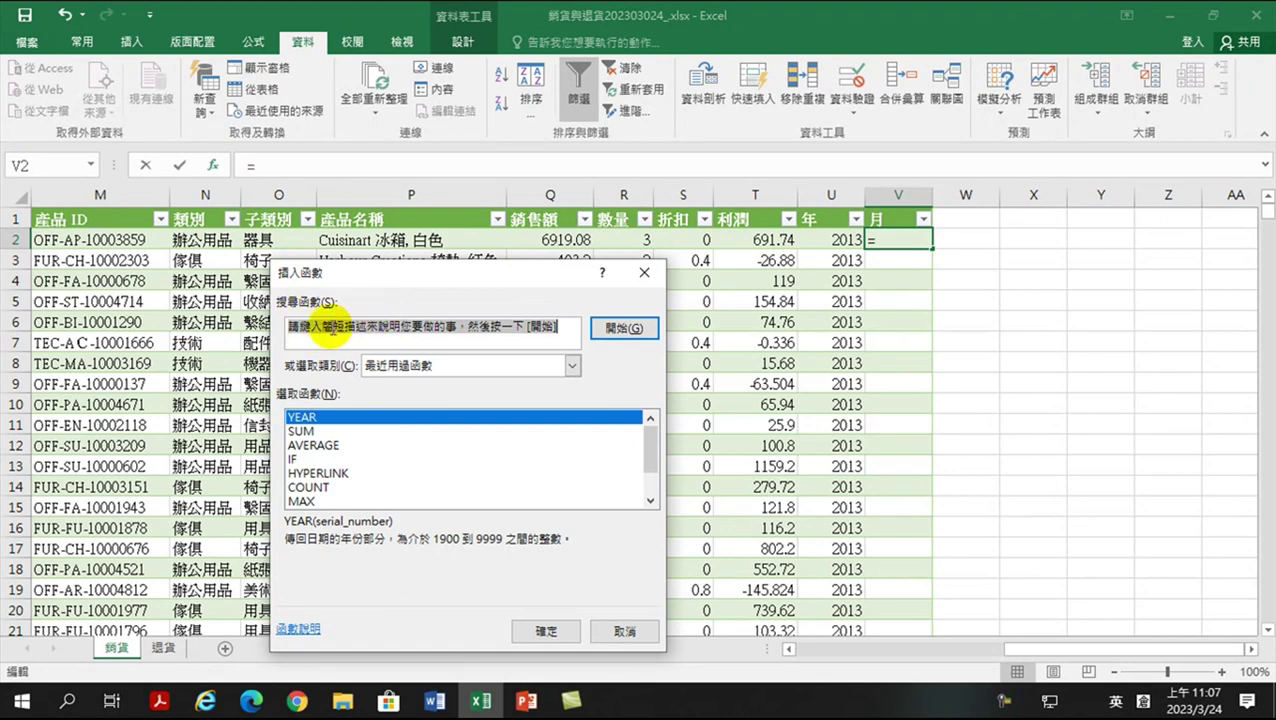
text(month)
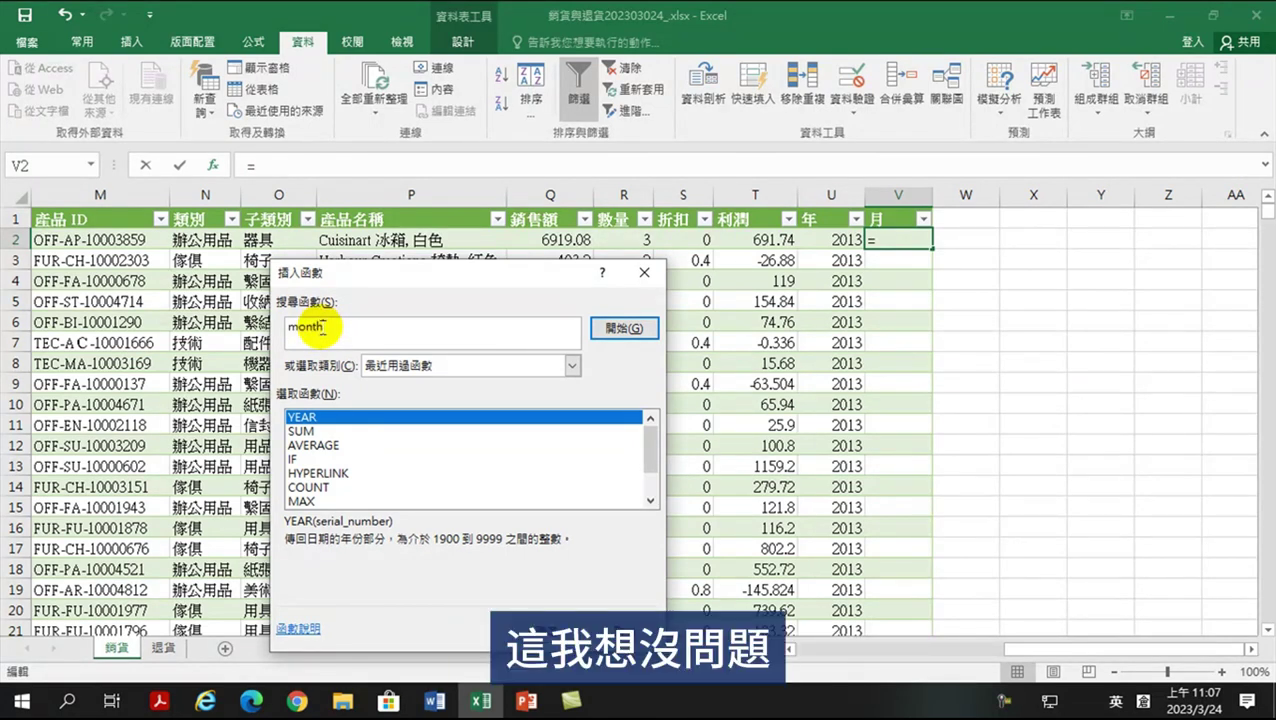
click(621, 330)
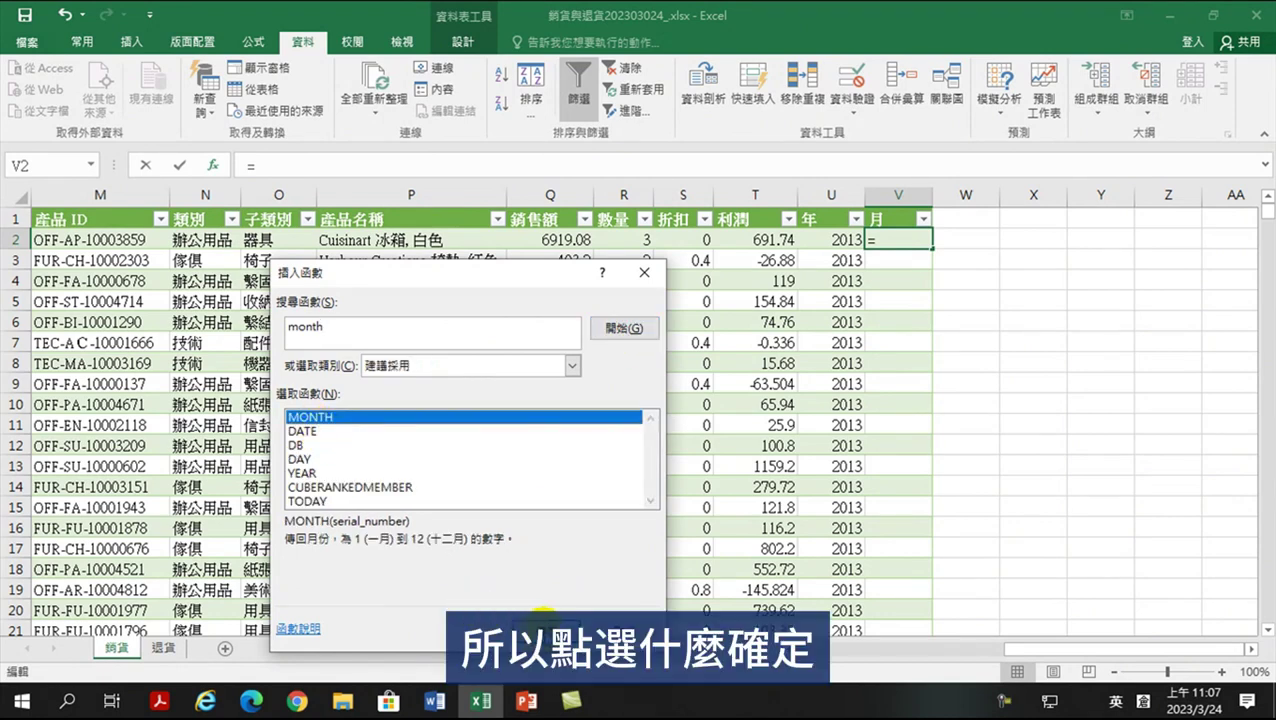
click(540, 620)
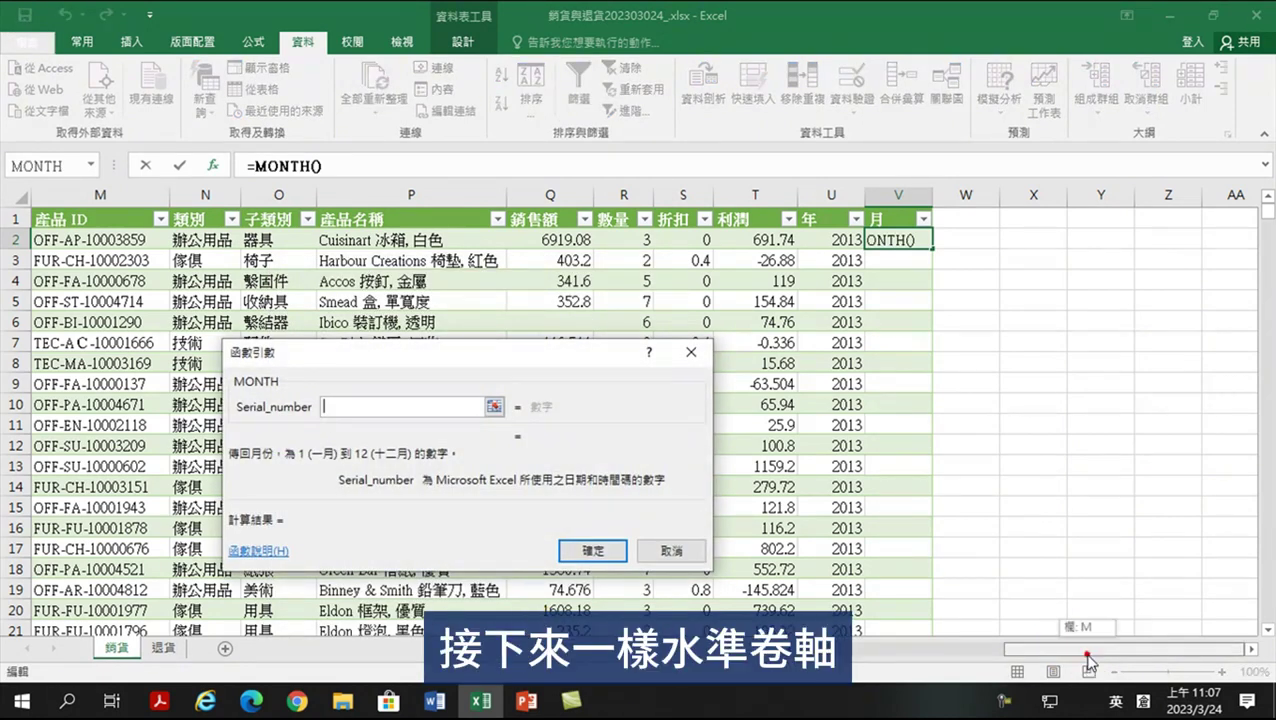
drag(1088, 660, 1034, 649)
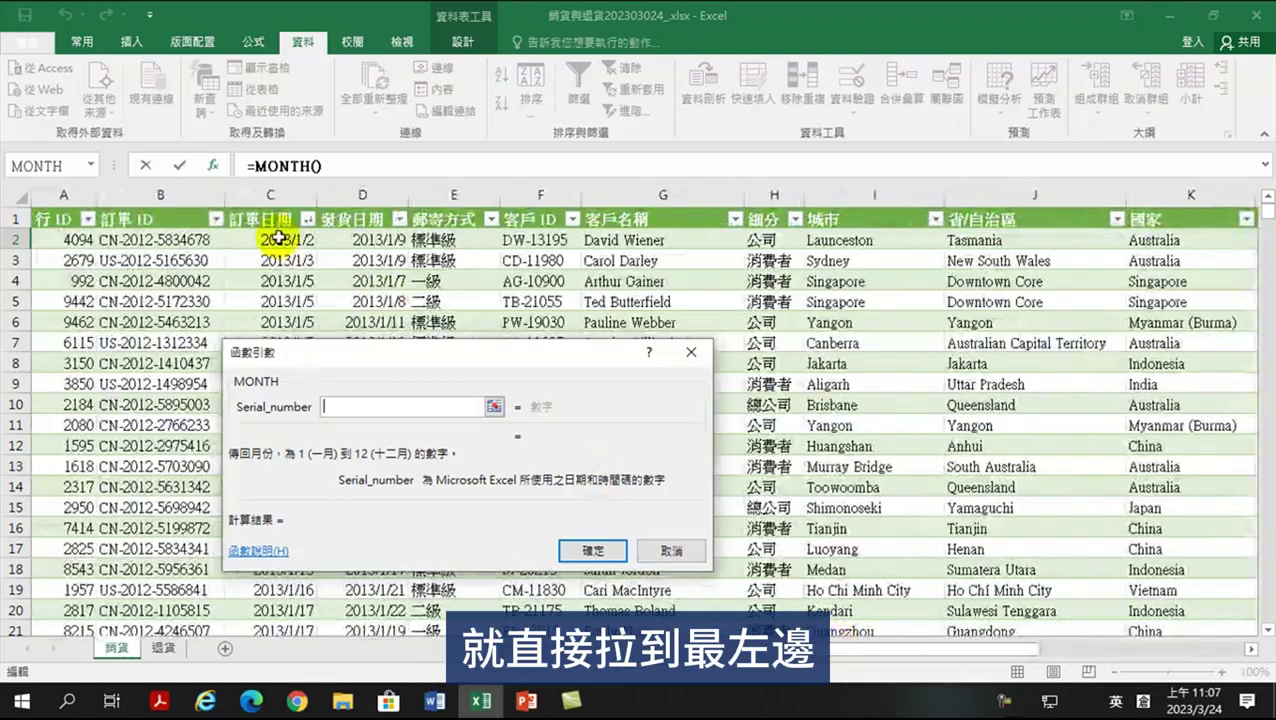
click(256, 237)
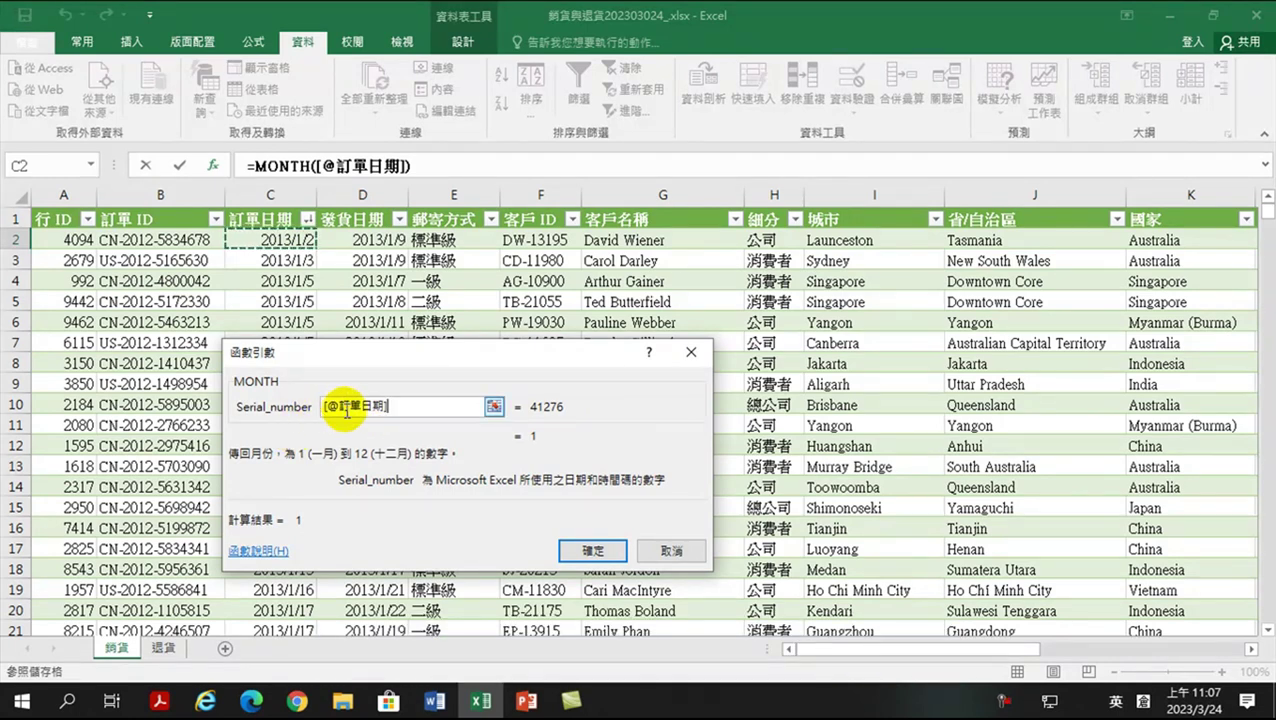
click(596, 550)
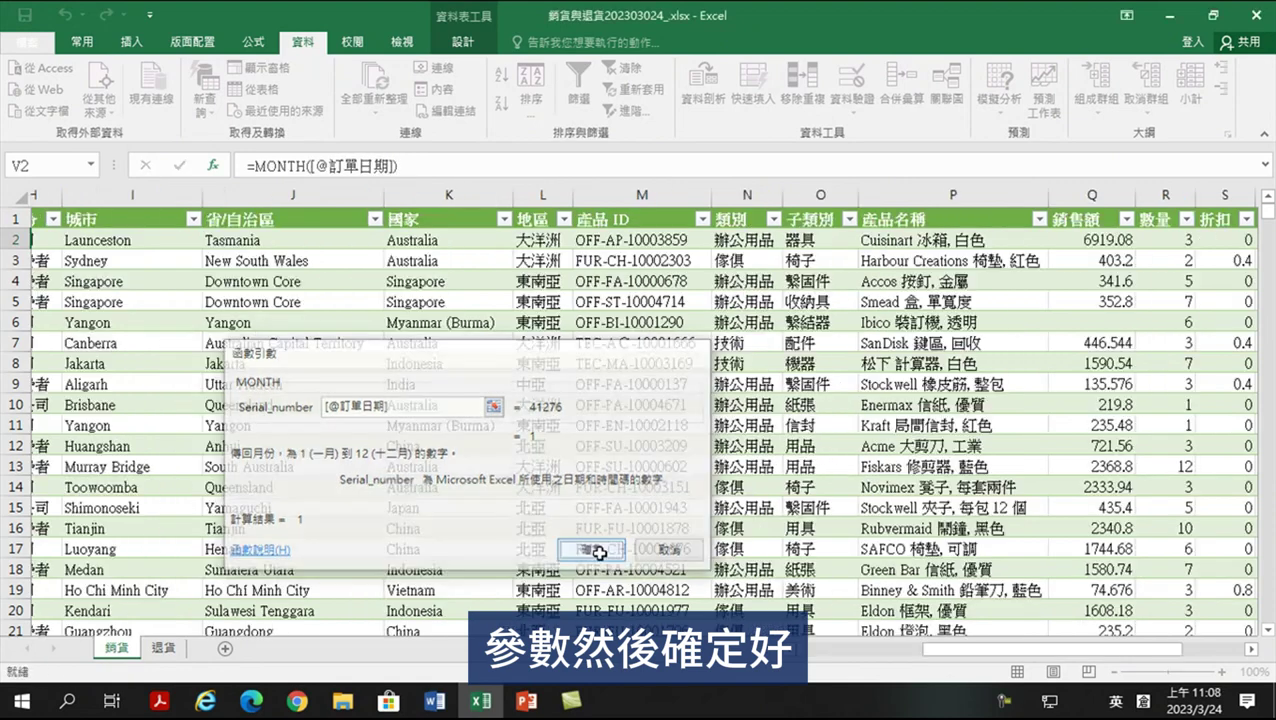